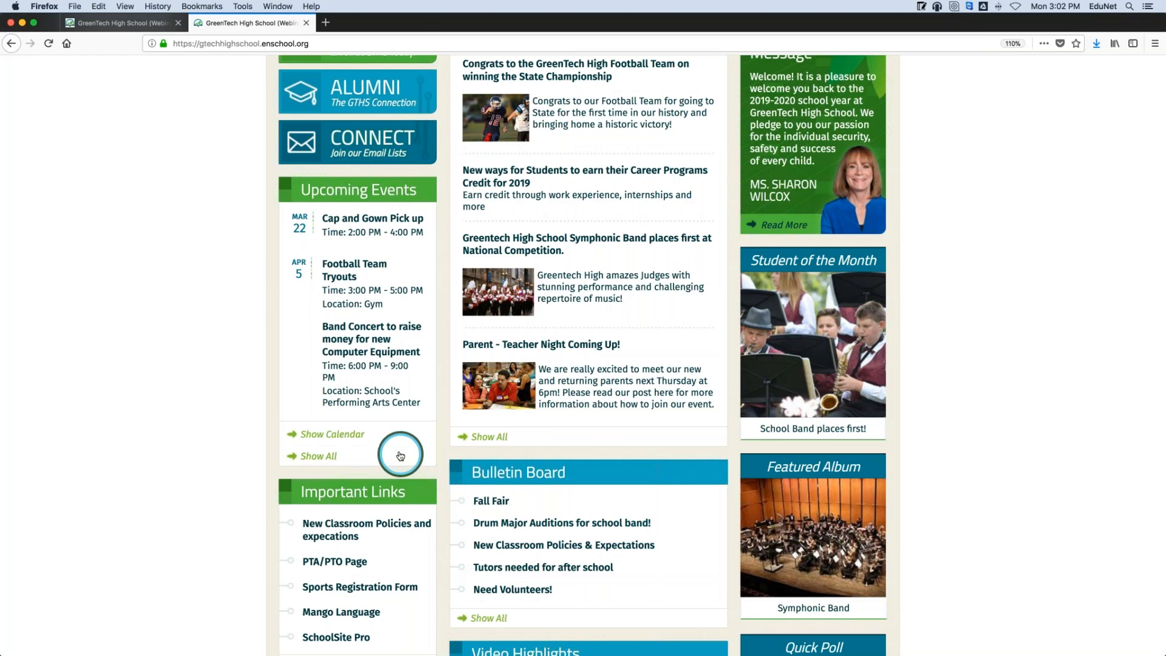
Step: Examine the school's public events calendar, the Band Concert fundraiser event page and the homepage
left_click(358, 433)
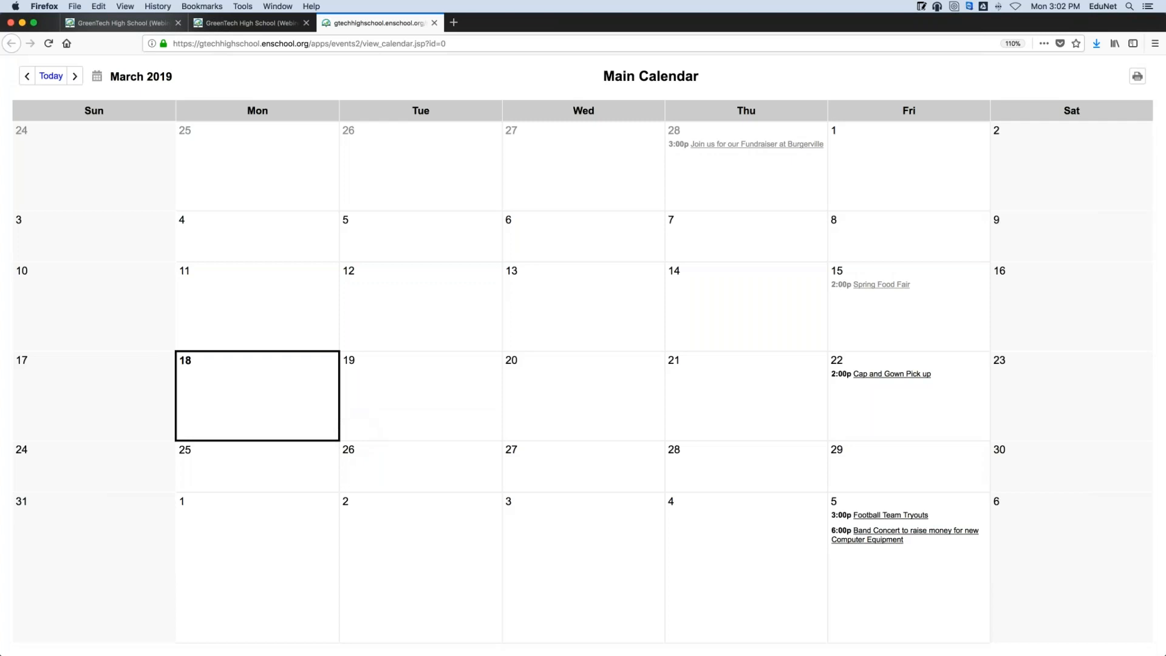
left_click(432, 28)
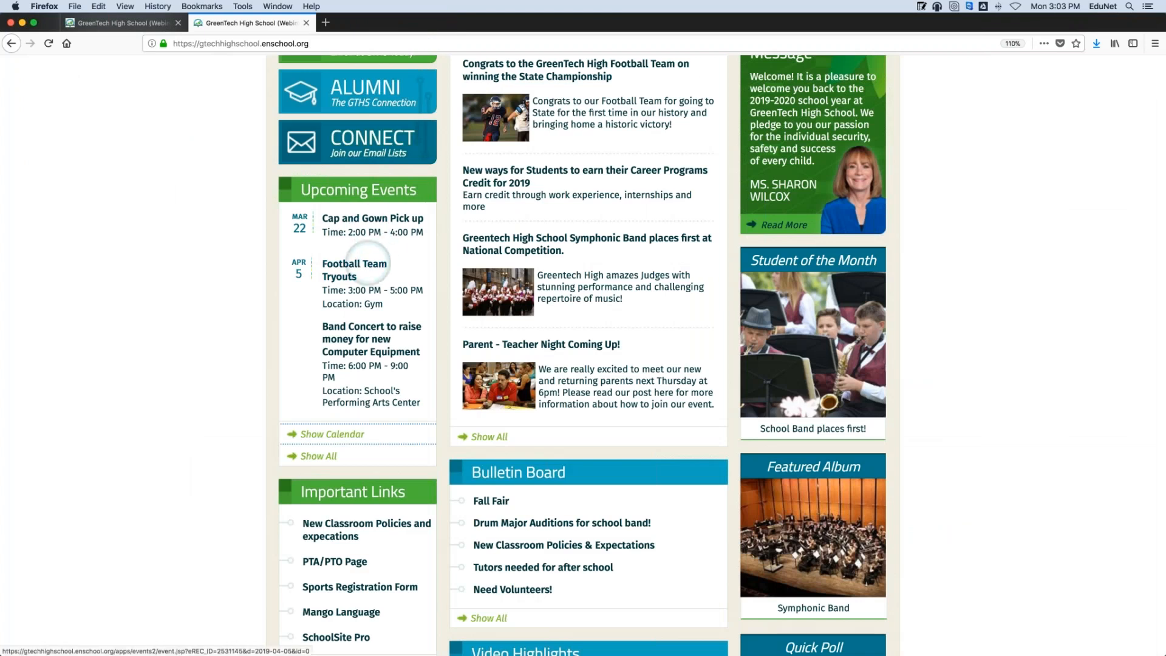
left_click(355, 339)
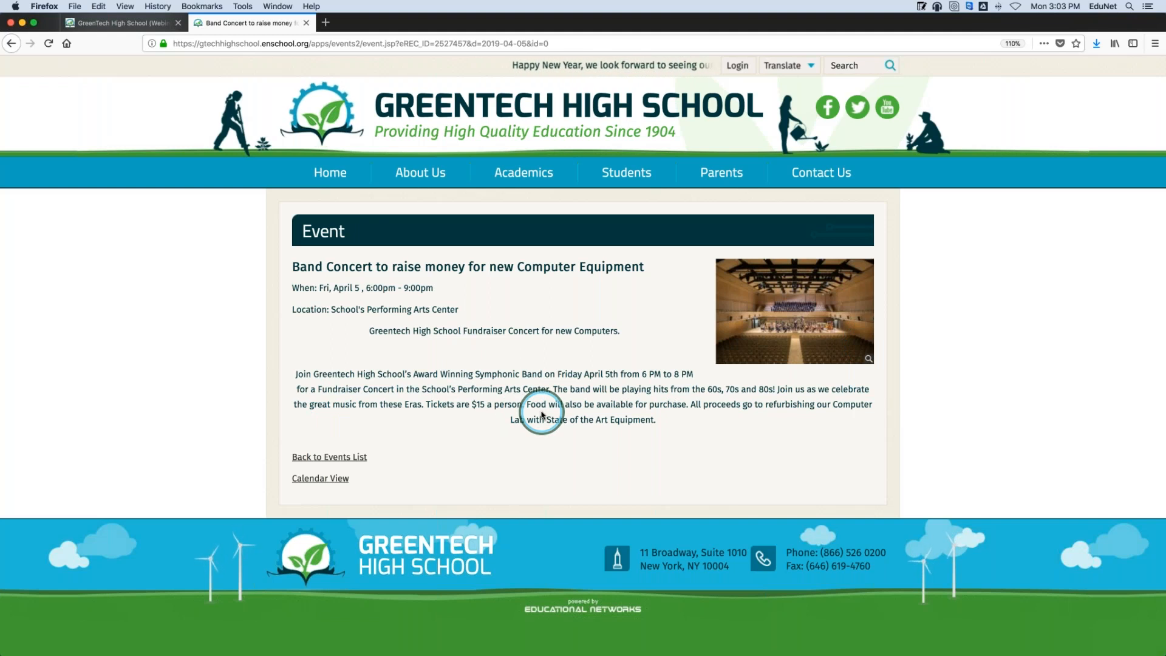
left_click(631, 105)
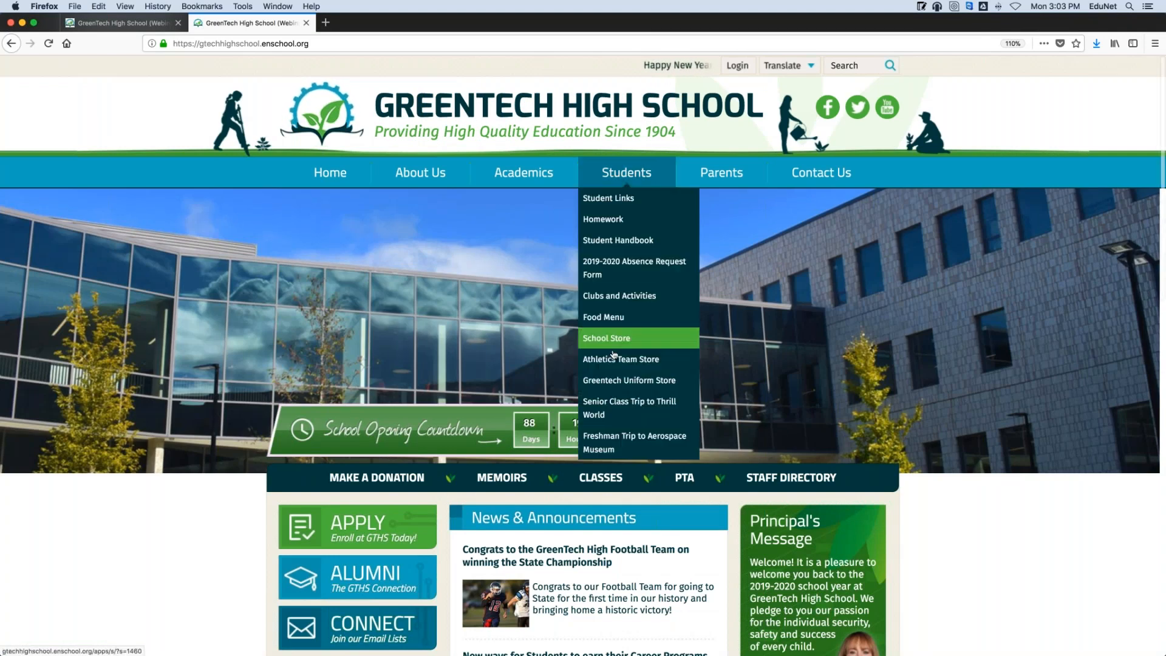
scroll(431, 373, "down", 5)
scroll(210, 349, "up", 4)
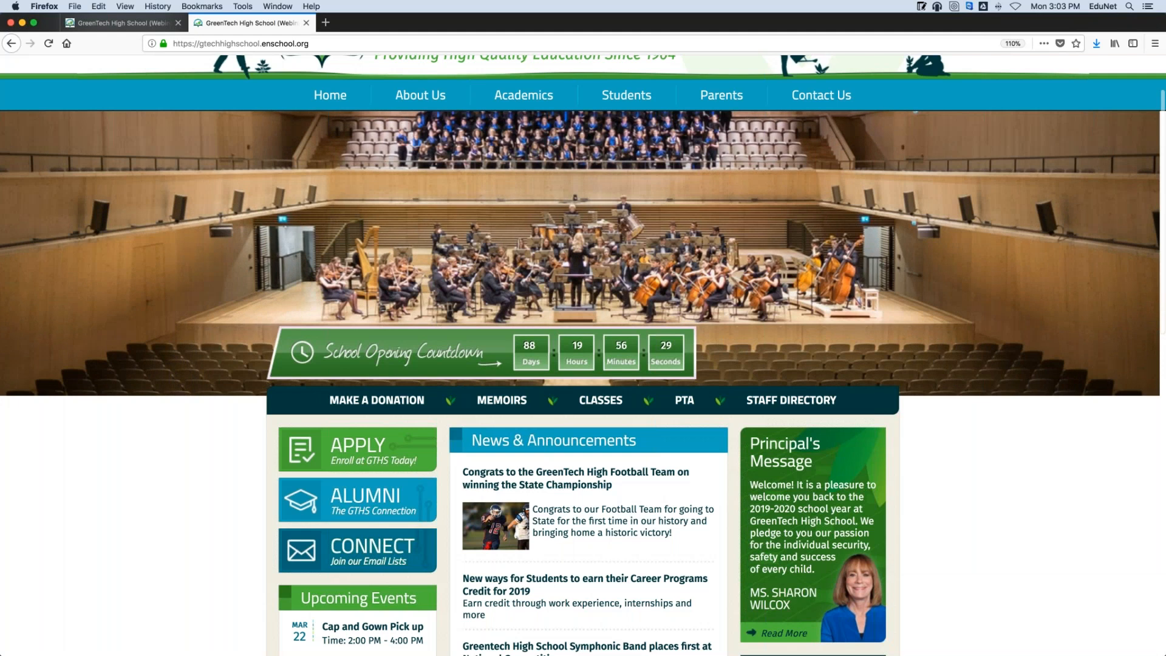
Step: Log in to the GreenTech High School admin site with the saved username and account password
left_click(119, 22)
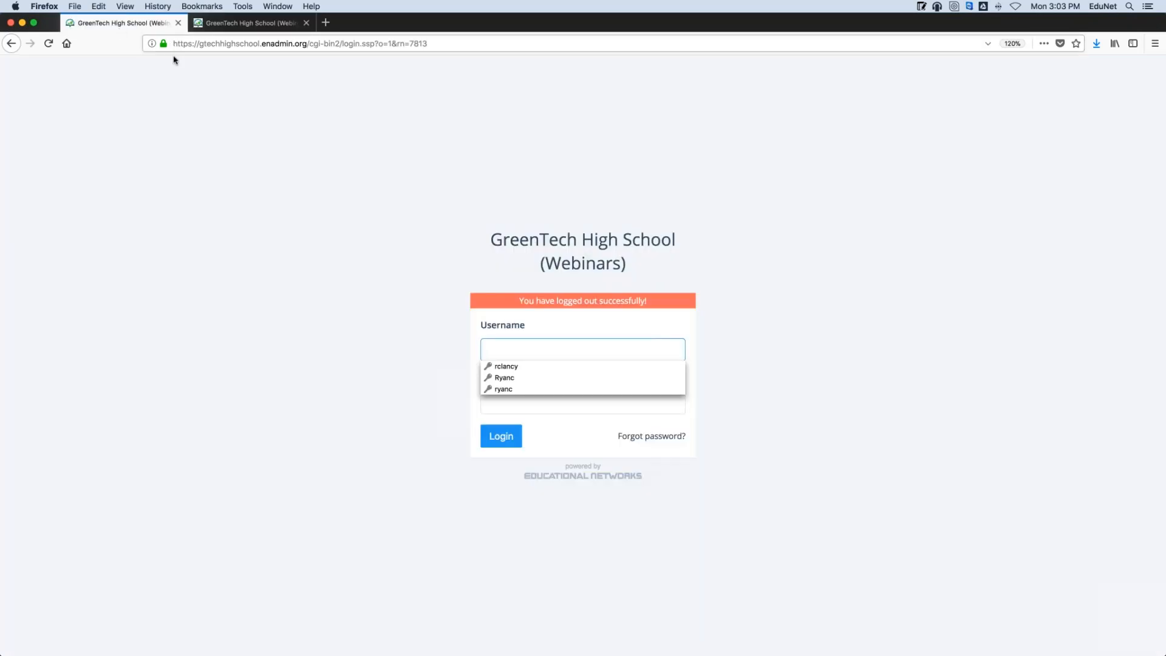
left_click(514, 389)
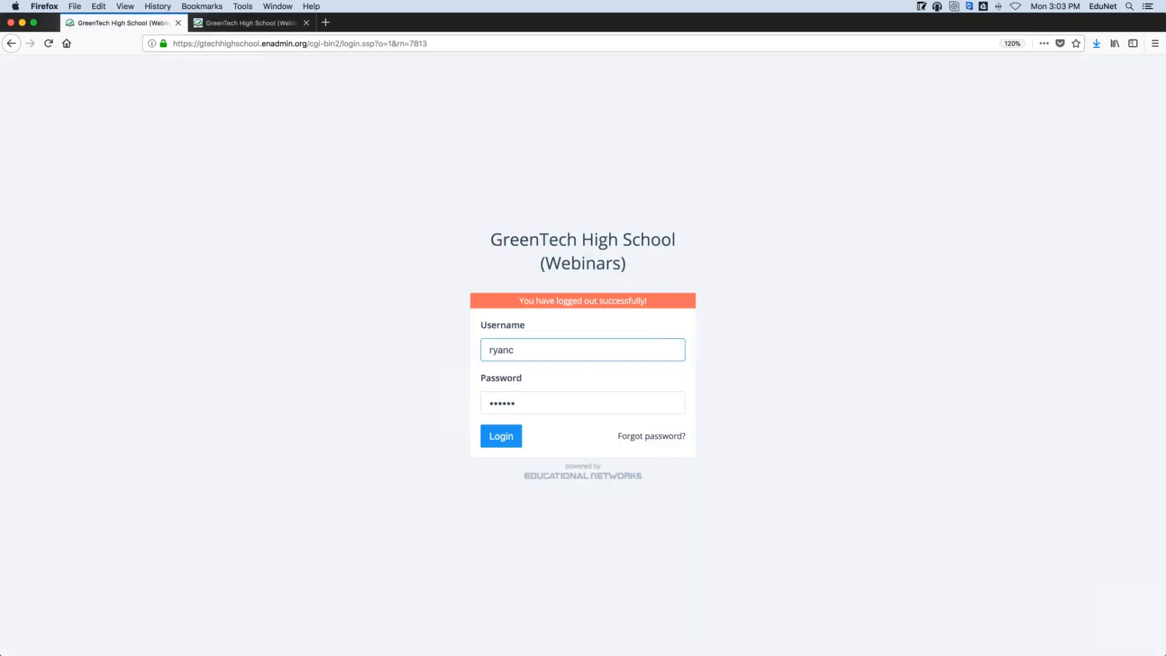
left_click(501, 436)
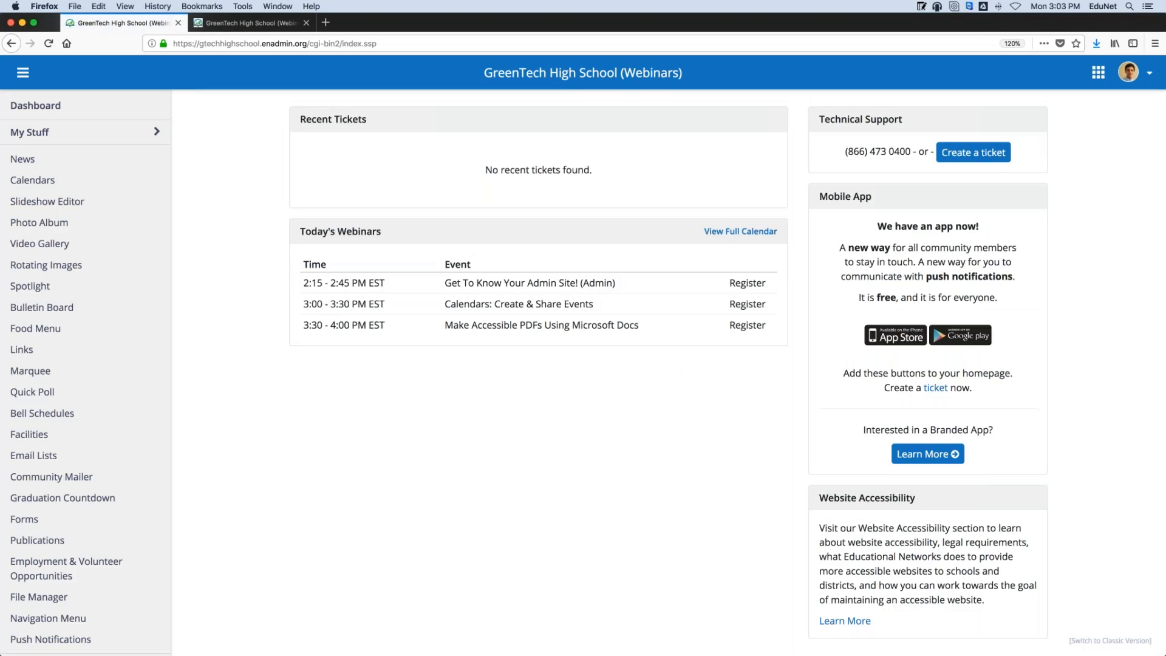
Step: Open the school's calendar management and start a new event on the Main Calendar
left_click(65, 180)
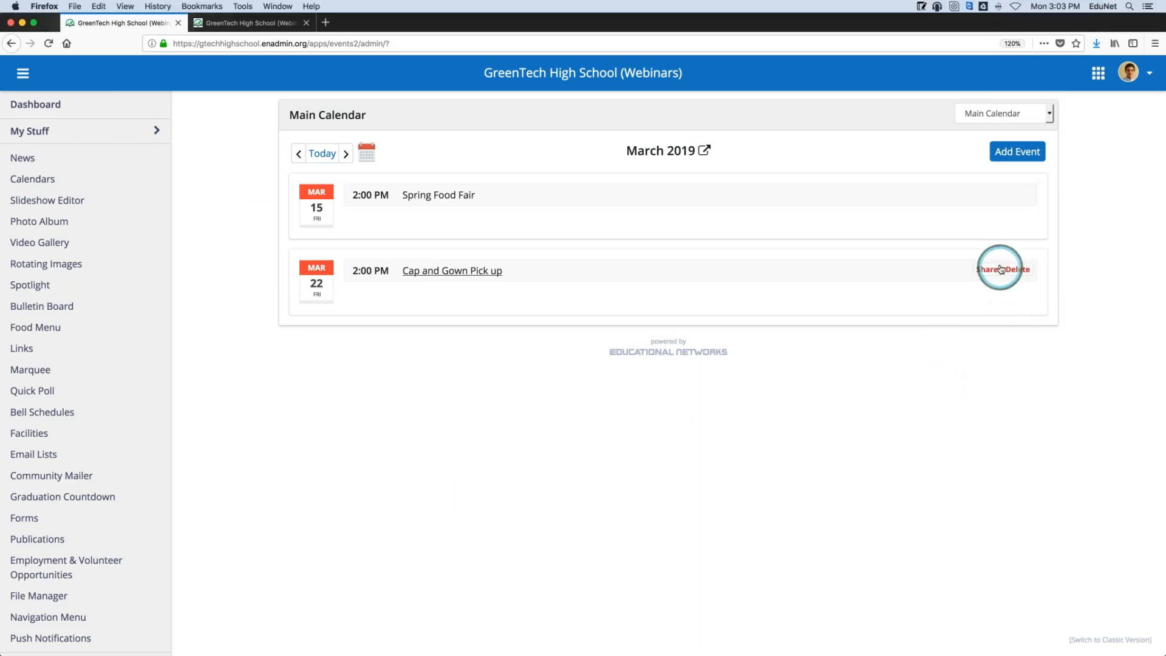
mouse_move(1013, 196)
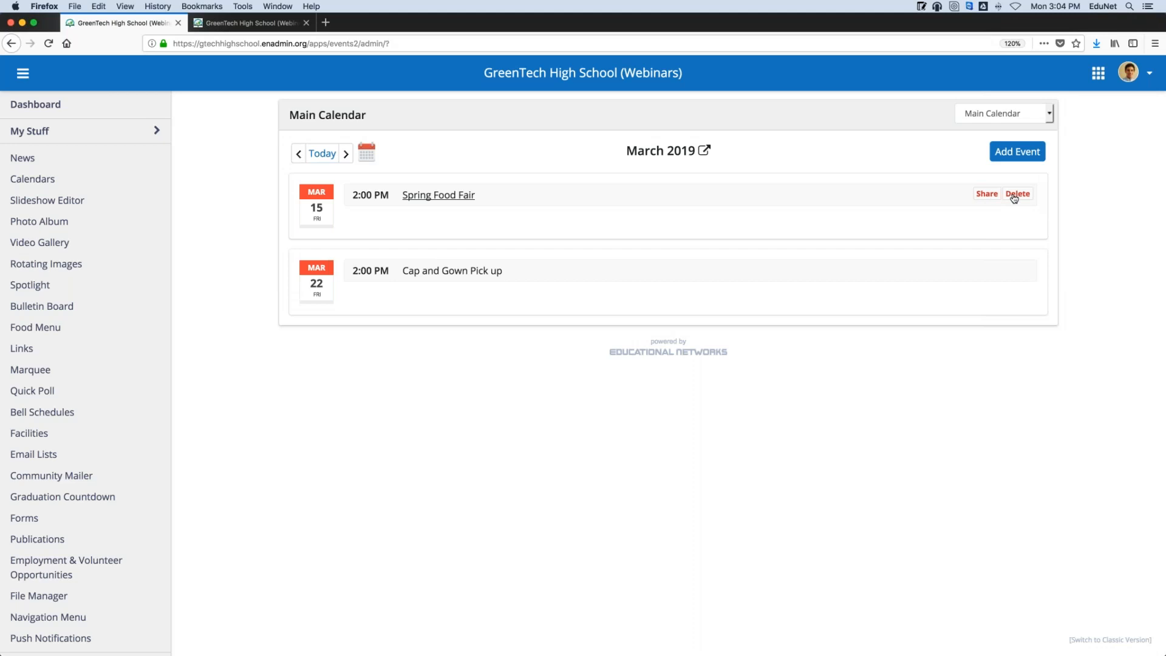
left_click(1029, 159)
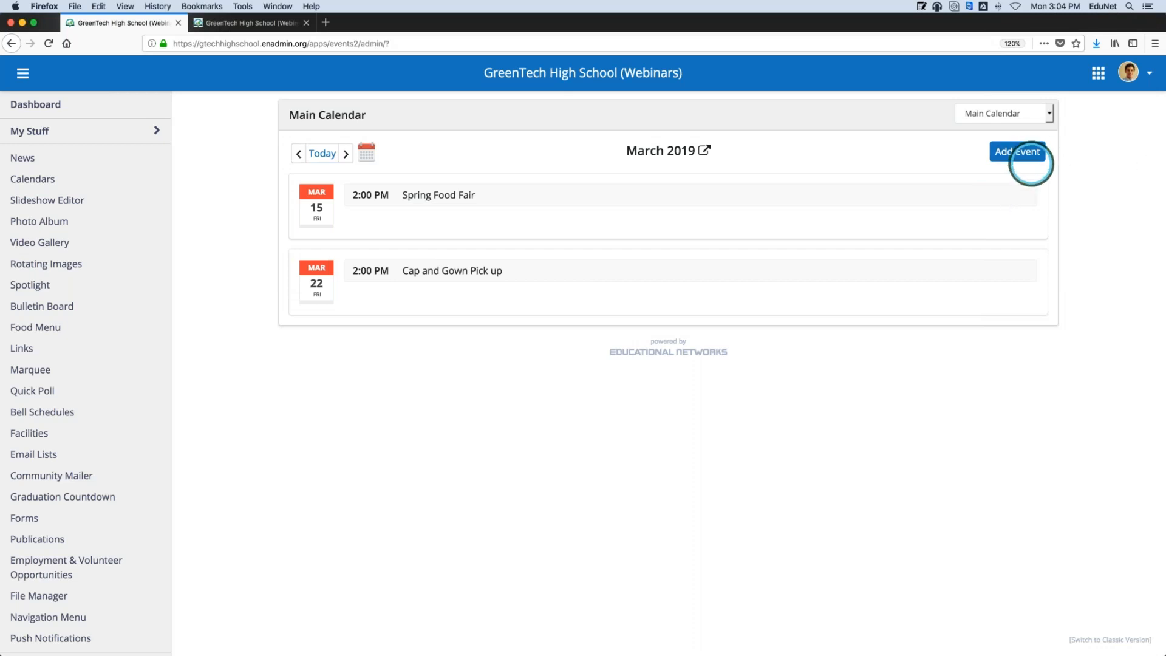
left_click(1023, 153)
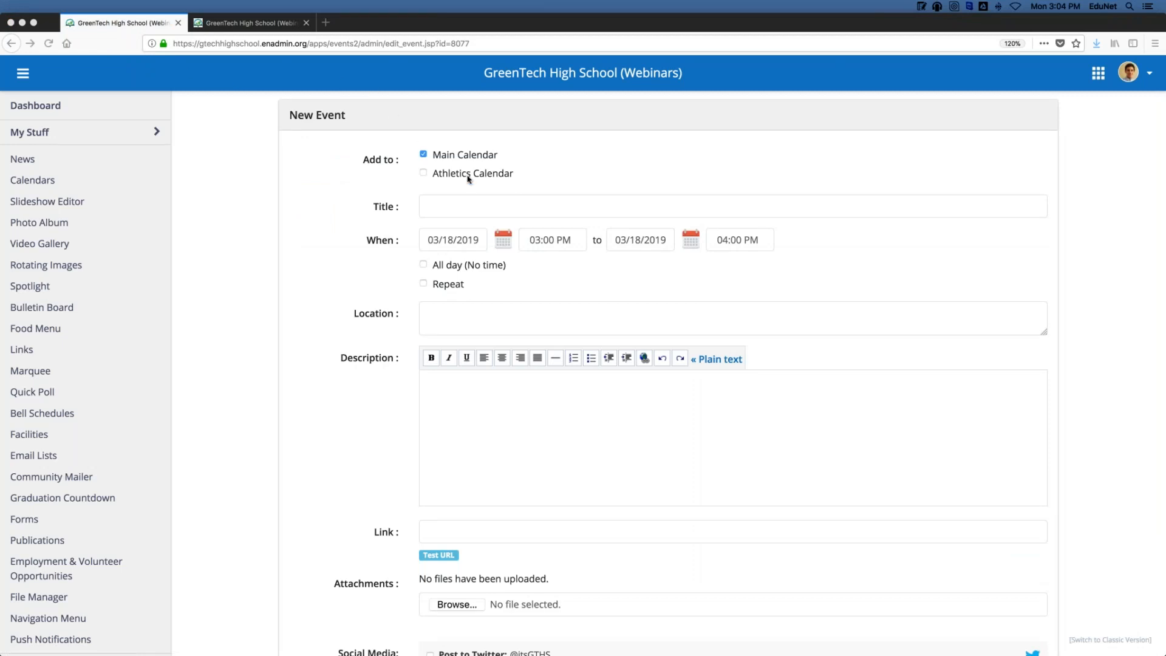
Step: Title the new event "Spring Concert"
left_click(463, 204)
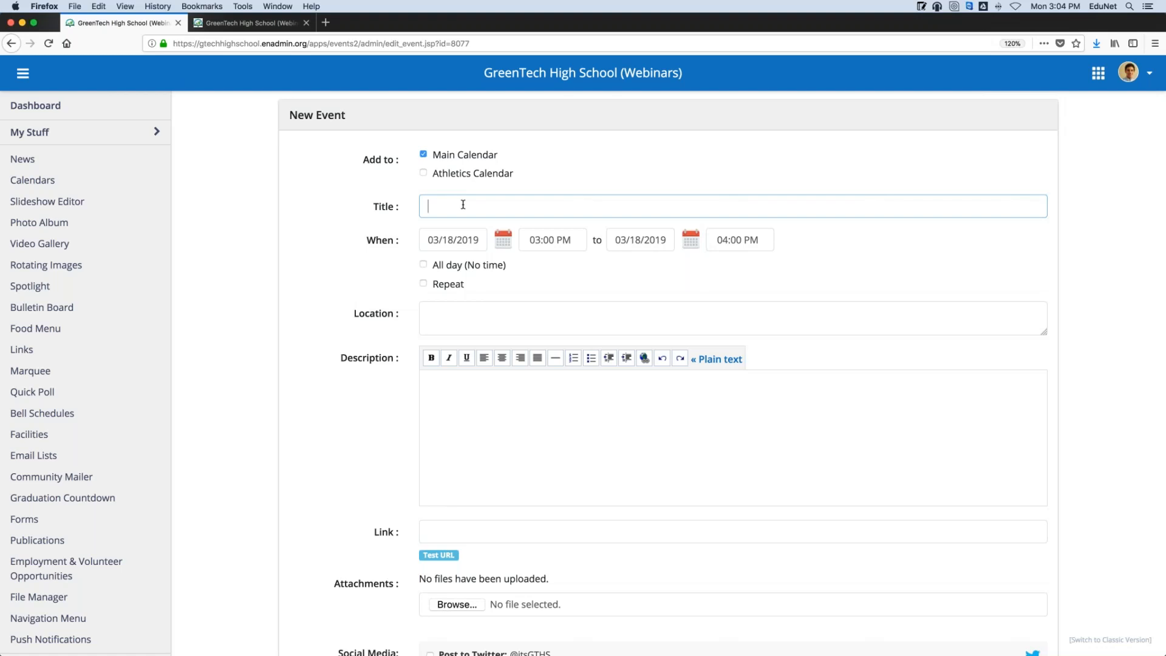
type("Spring")
scroll(463, 205, "down", 1)
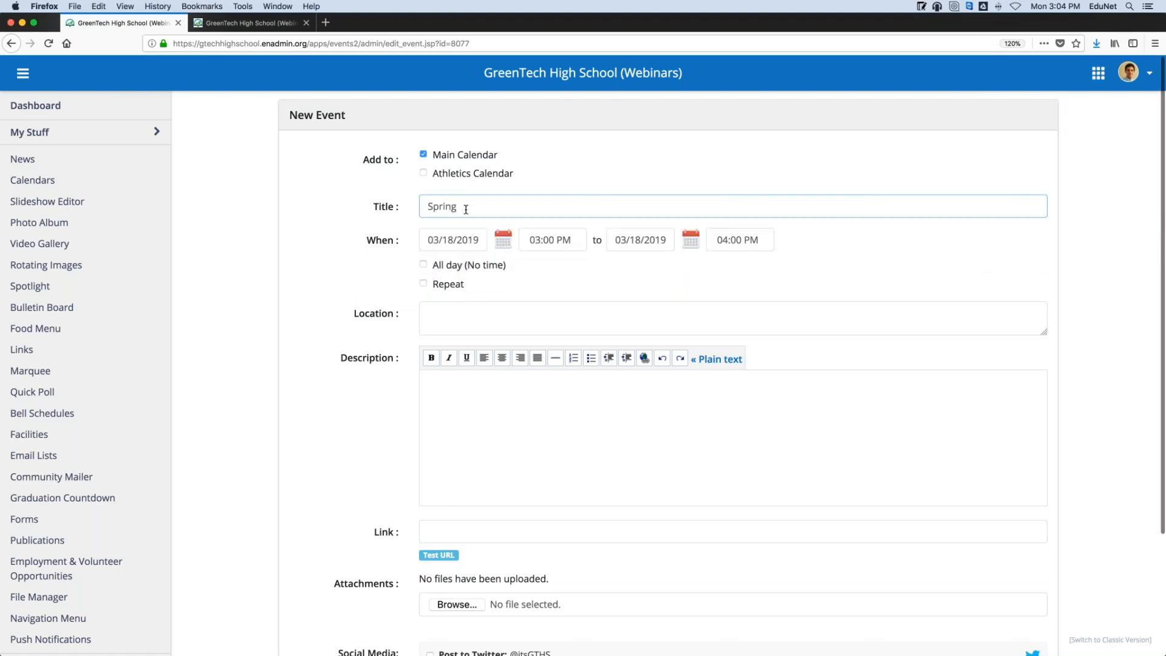
type("Concert")
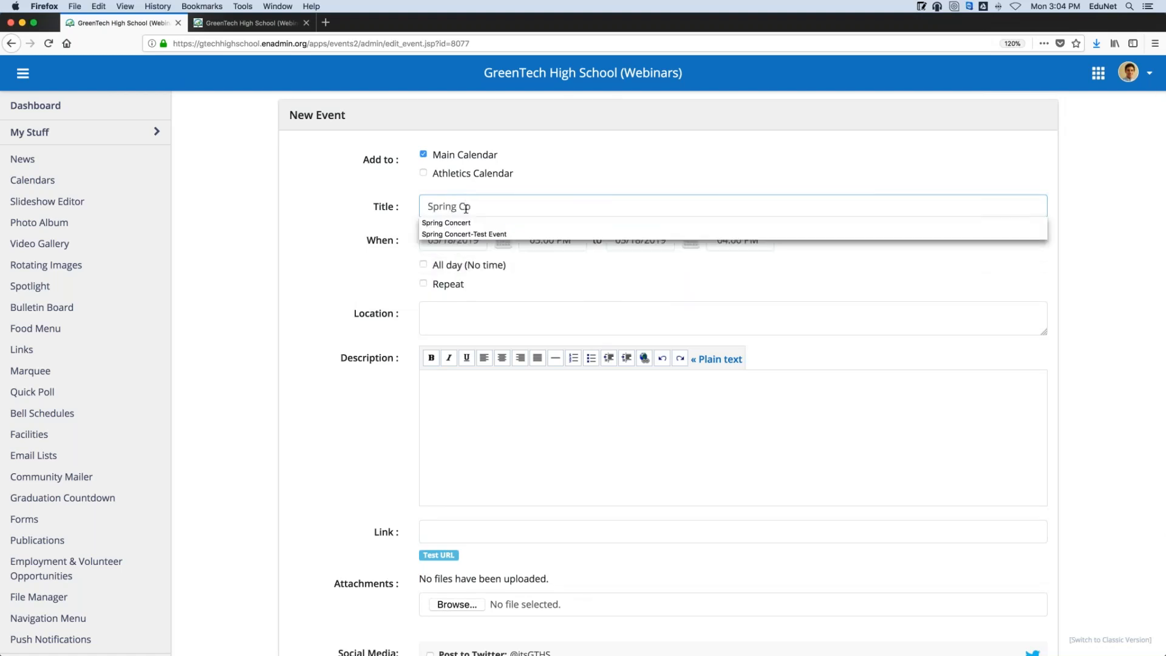
left_click(670, 144)
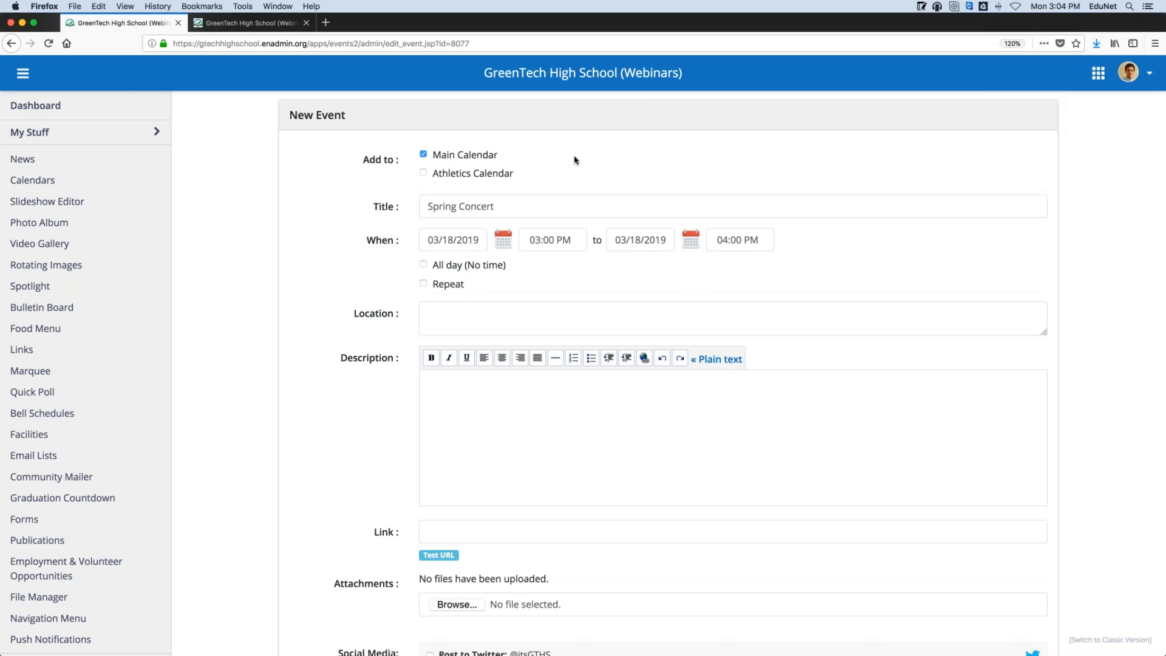
Step: Set the event date to 03/29/2019 and its start time to 6:00 PM
left_click(501, 238)
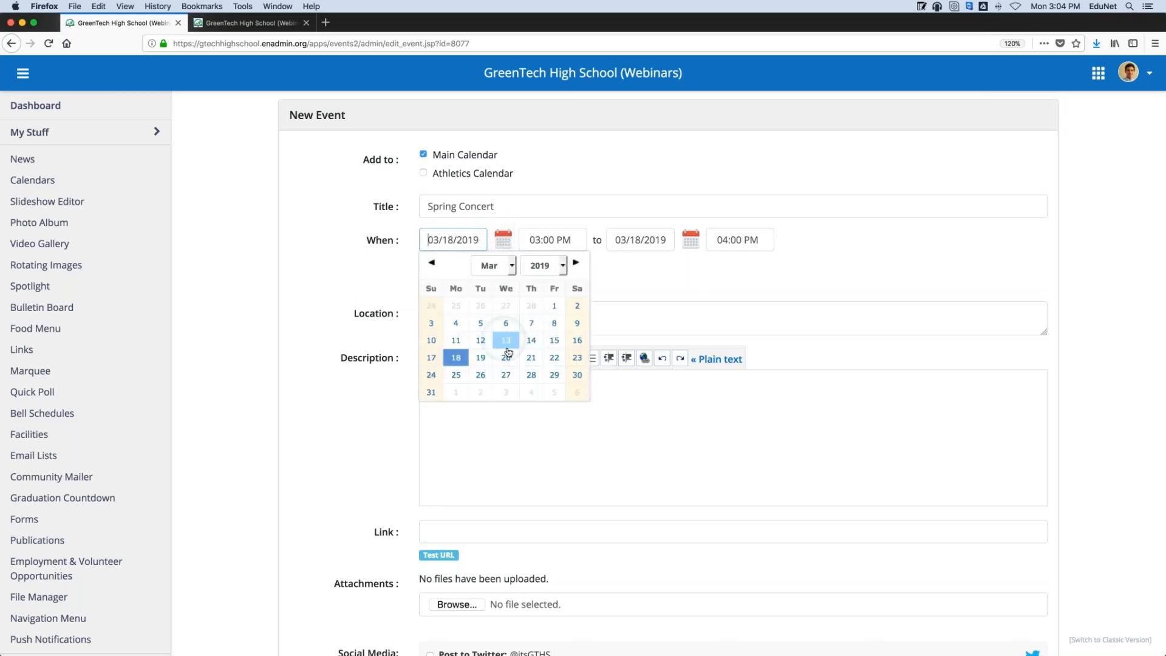
left_click(553, 375)
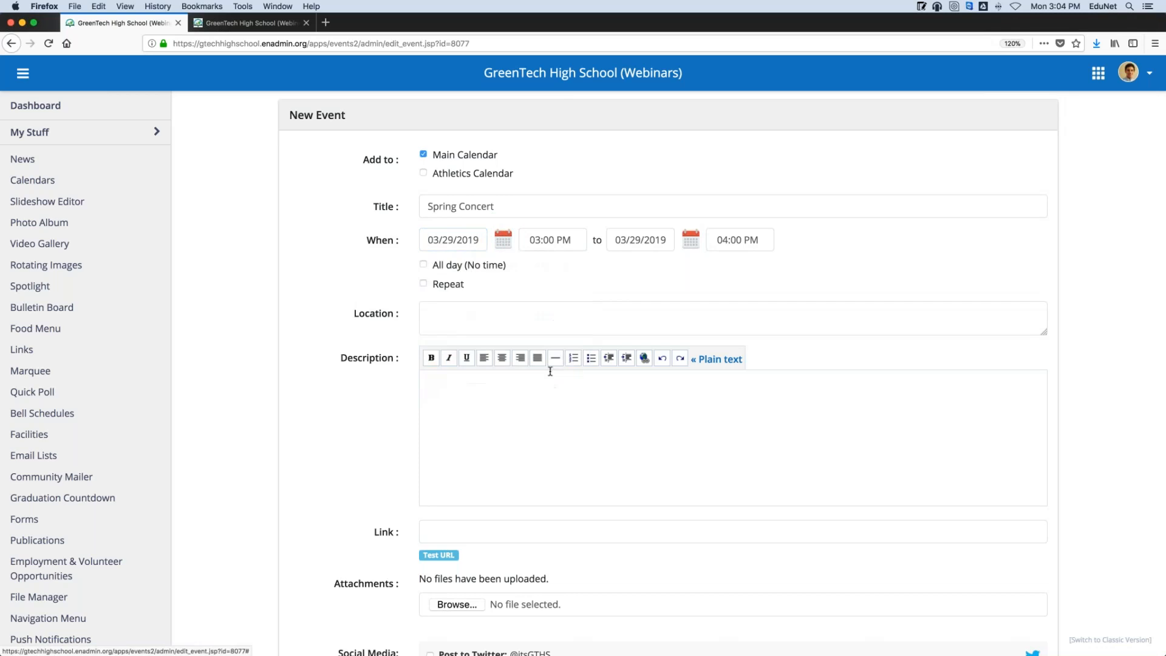
left_click(540, 239)
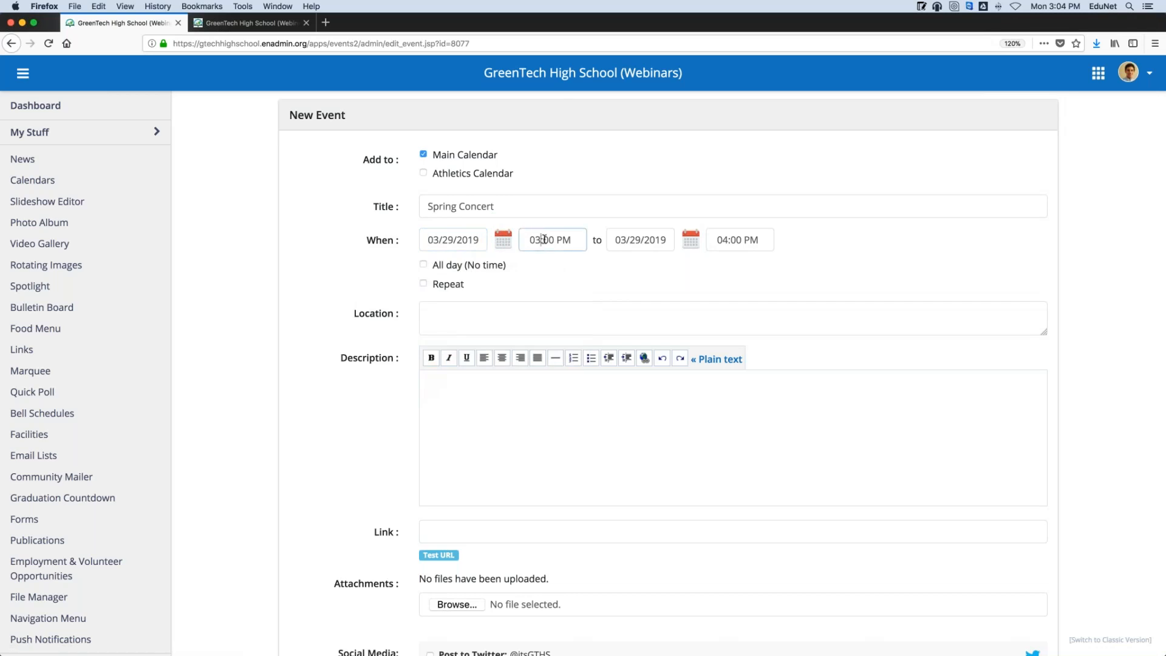
key("Left")
key("BackSpace")
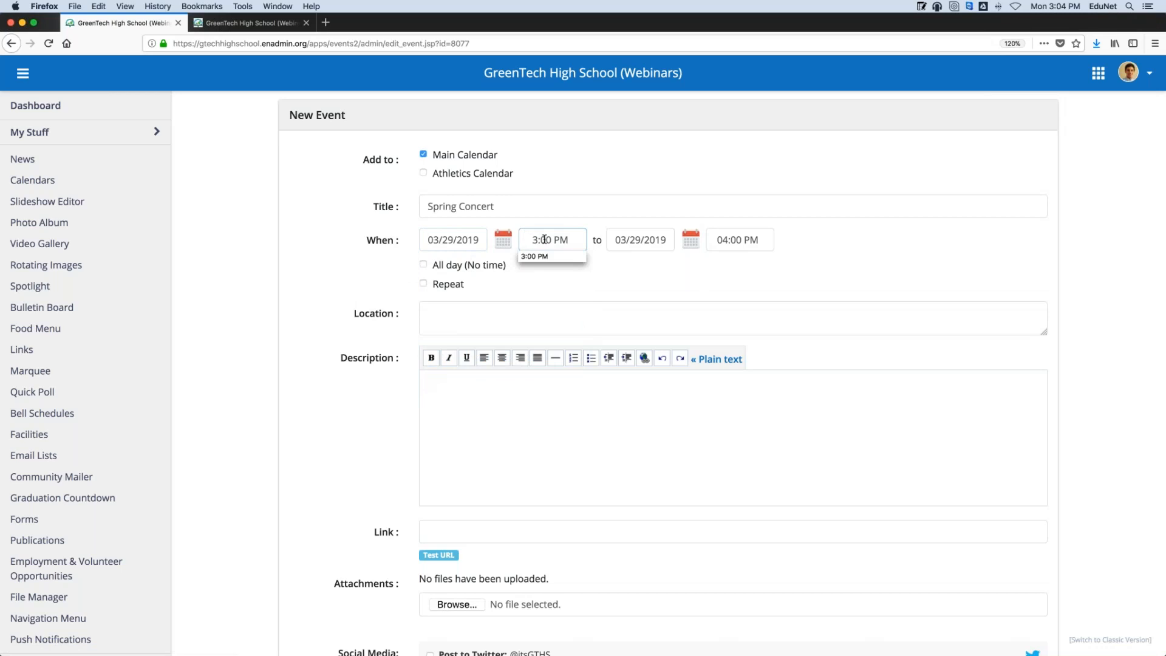
key("Delete")
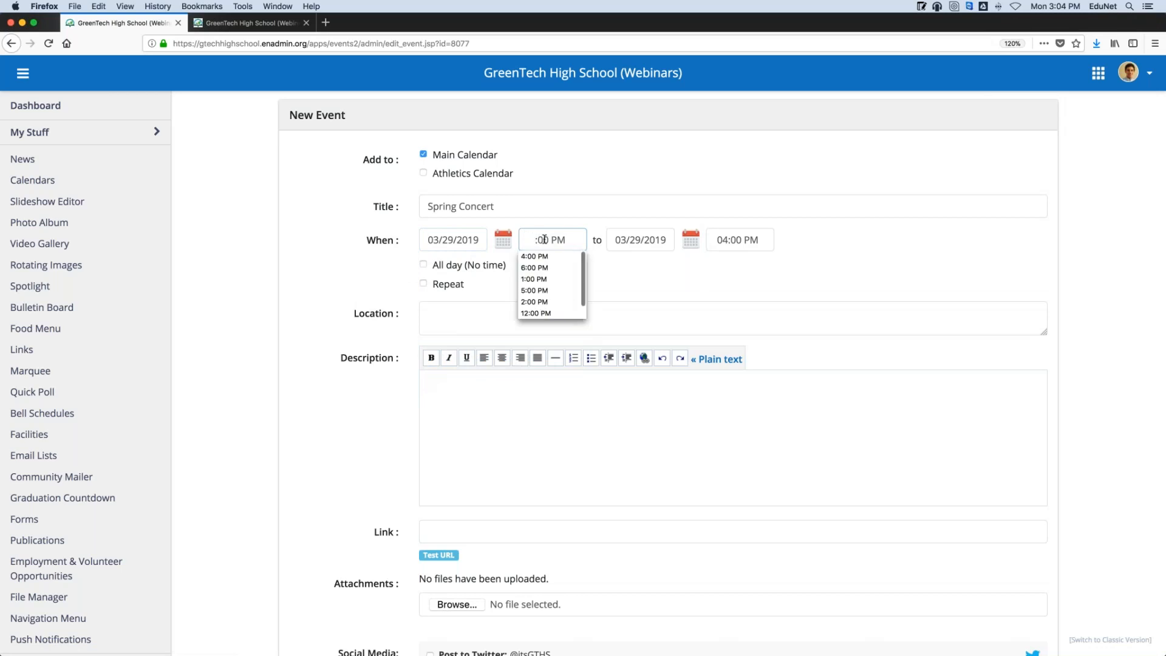
type("6")
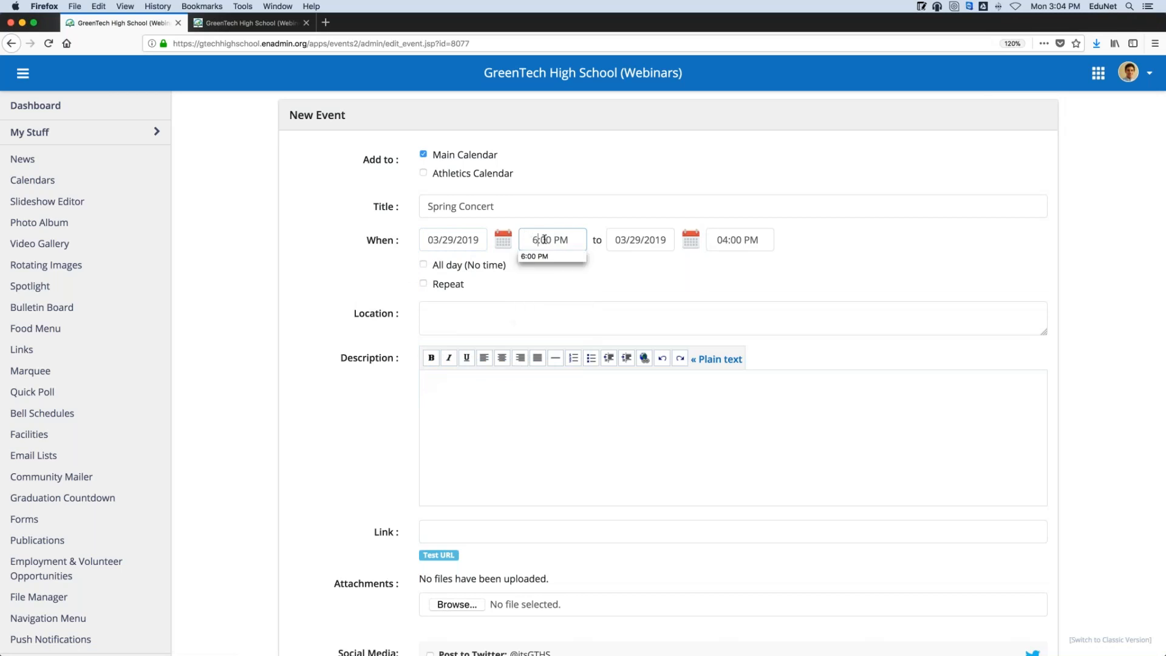
Step: Set the event's end time to 9:00 PM
left_click(726, 238)
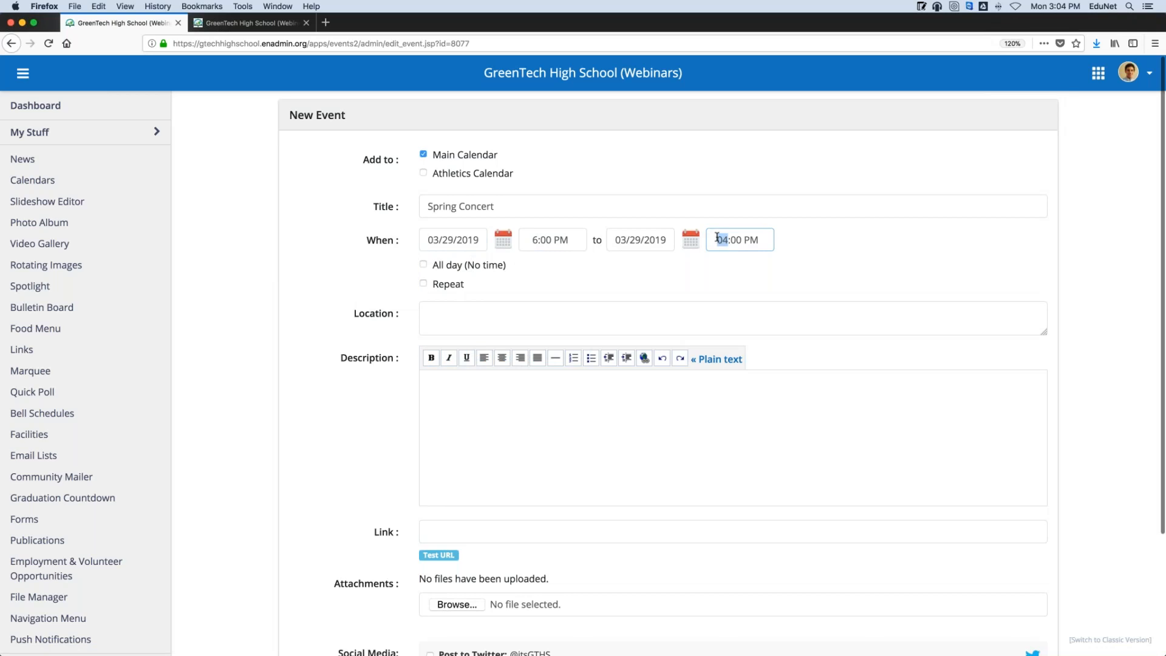
key("BackSpace")
key("BackSpace")
type("9")
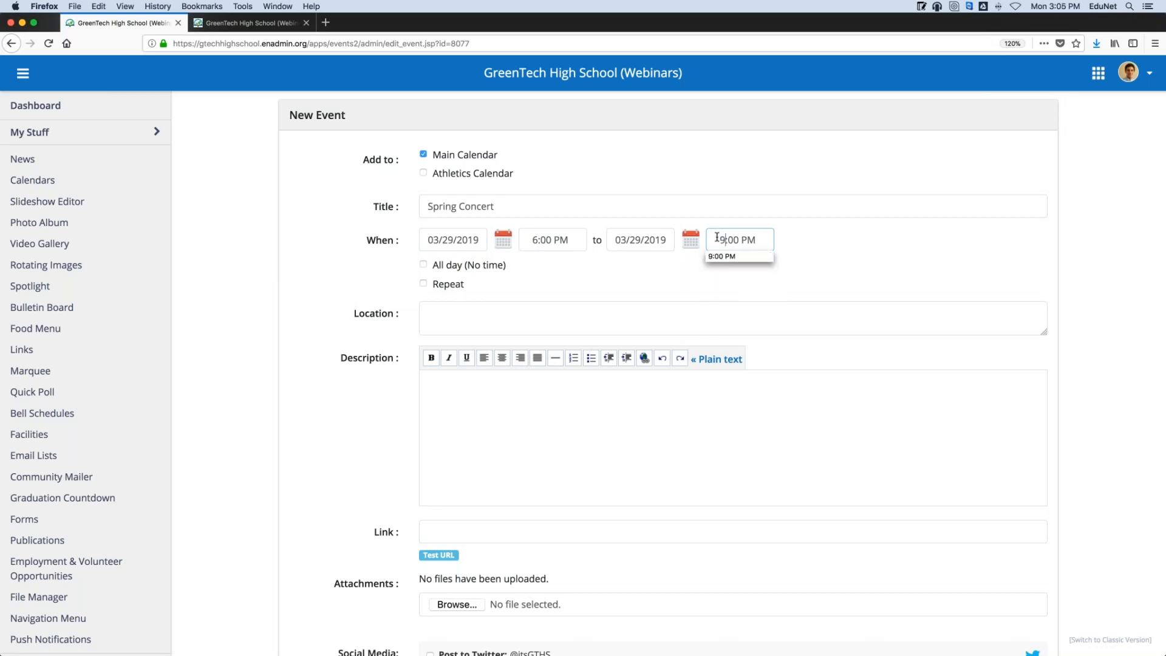
left_click(1016, 167)
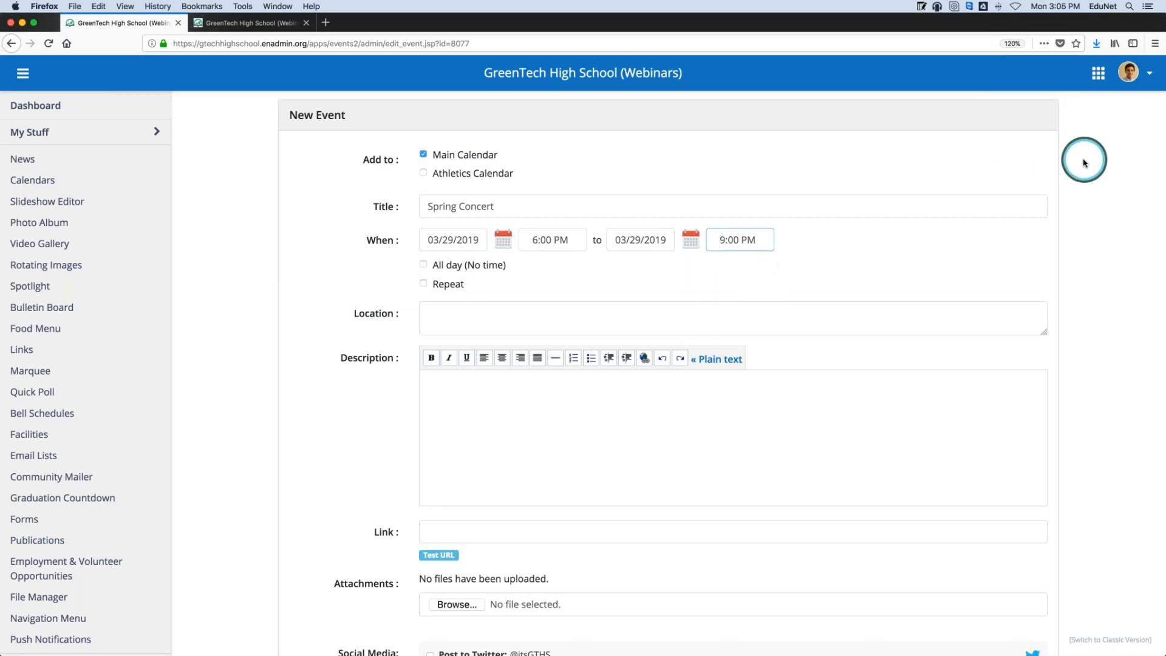
Step: Enter "Performing Arts Center" as the event's location
left_click(545, 314)
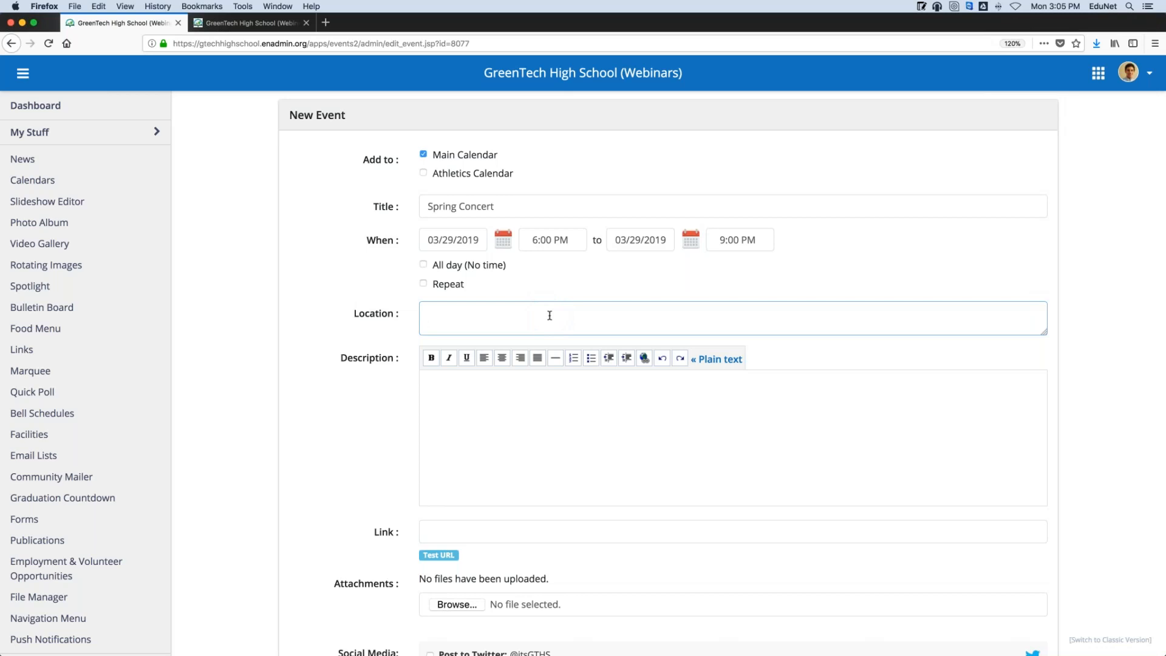
type("Performing Arts Center")
left_click(803, 356)
left_click(614, 453)
type("snbfogkgme,thryj")
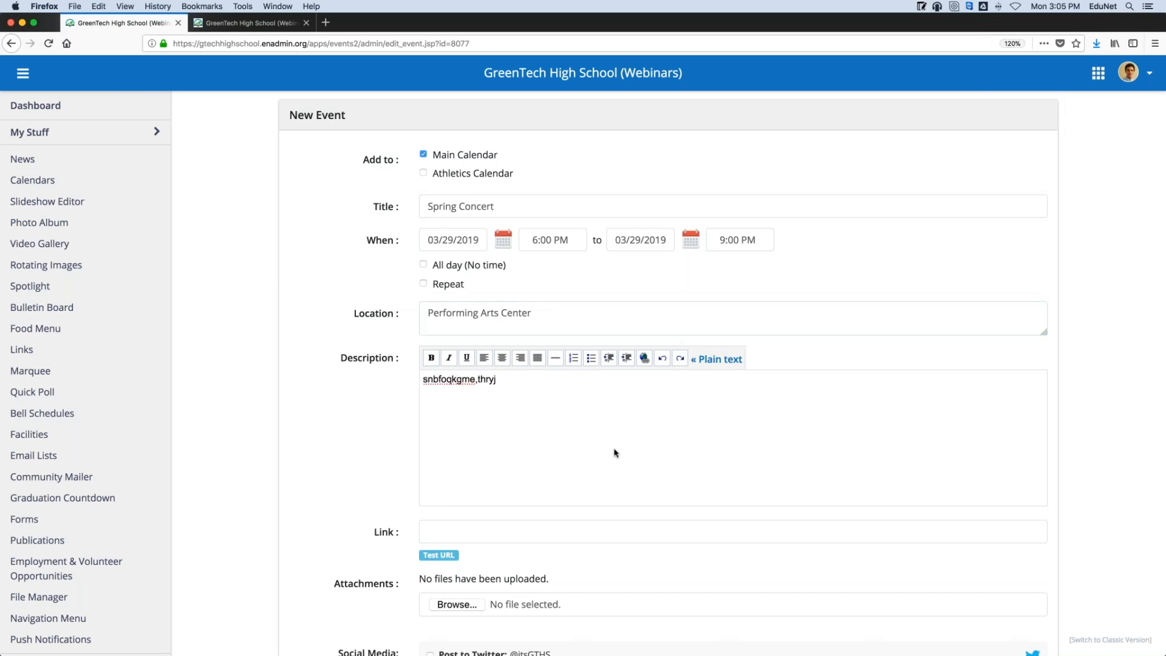
key("BackSpace")
key("BackSpace")
key("BackSpace")
key("BackSpace")
key("BackSpace")
key("BackSpace")
key("BackSpace")
key("BackSpace")
key("BackSpace")
key("BackSpace")
key("BackSpace")
key("BackSpace")
key("BackSpace")
key("BackSpace")
key("BackSpace")
Step: Switch the event description from rich formatting to plain text
scroll(616, 450, "down", 1)
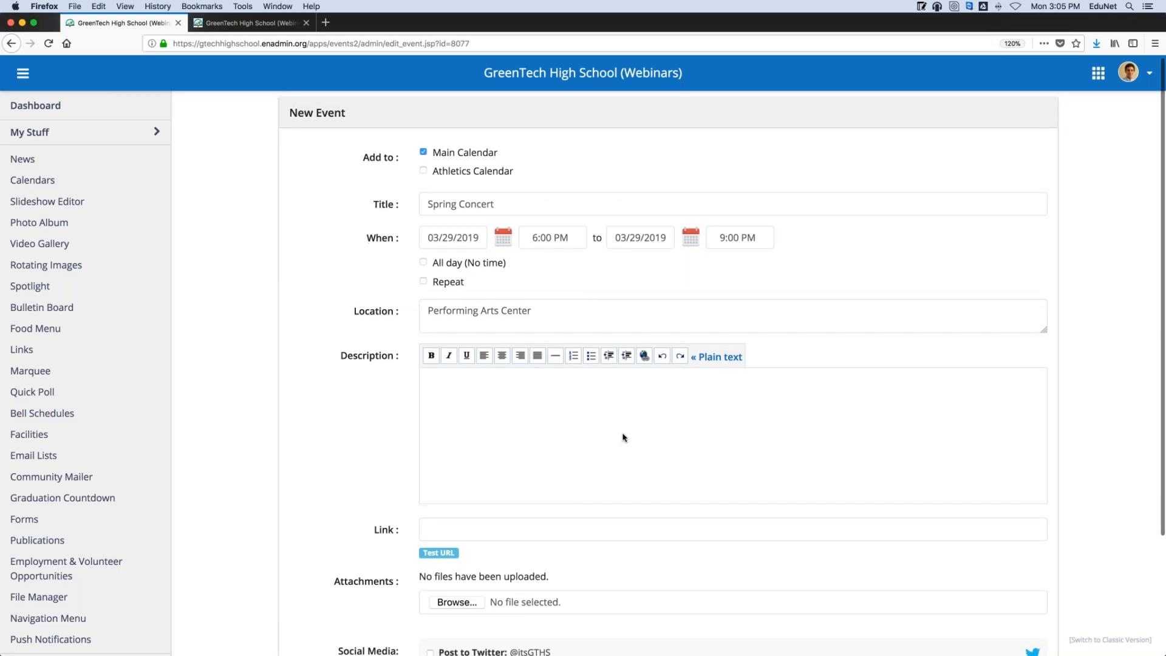
scroll(762, 352, "up", 1)
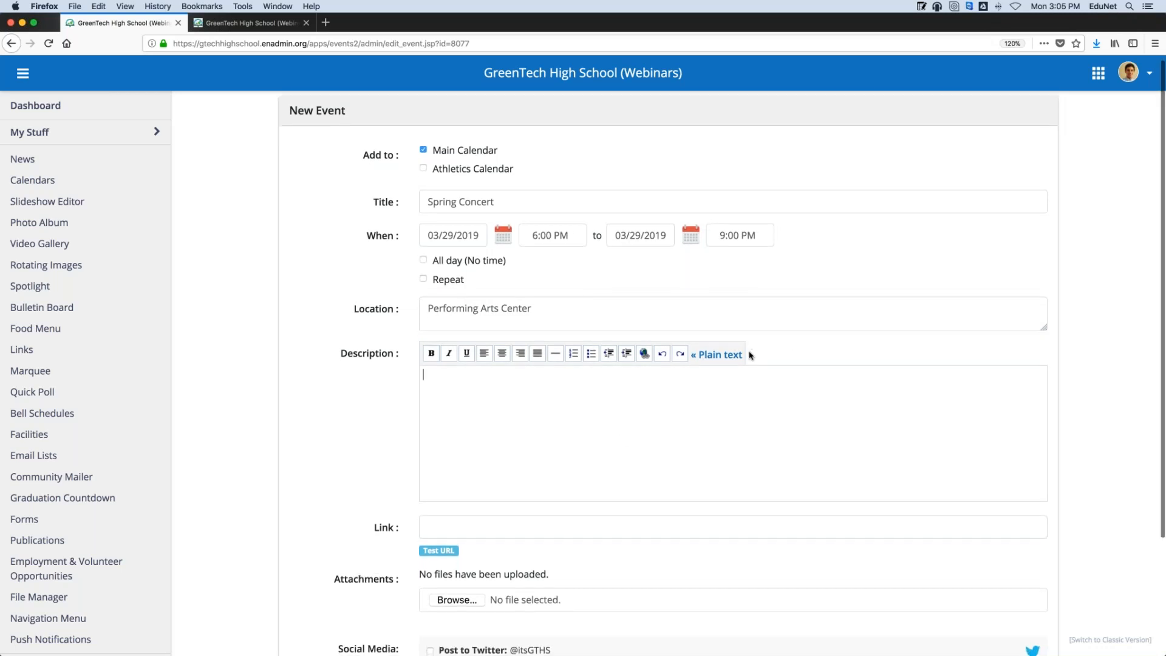
left_click(717, 361)
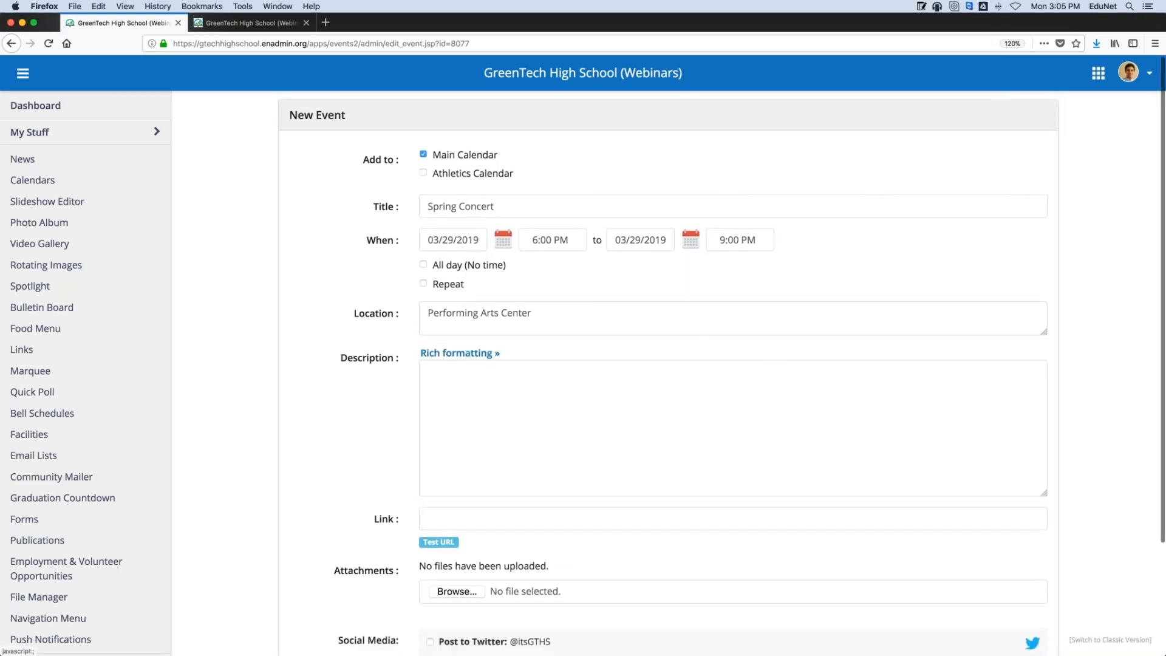
Step: Switch to the notes app and copy the entire text of the Spring Concert note
left_click(921, 7)
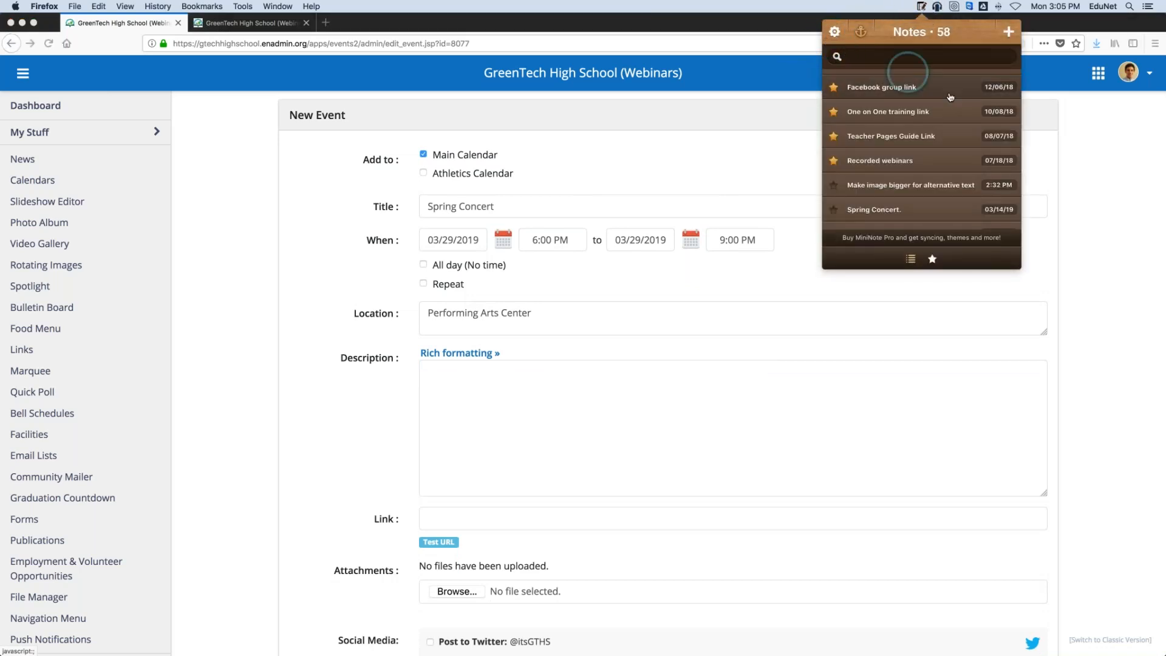
scroll(935, 122, "down", 2)
left_click(913, 180)
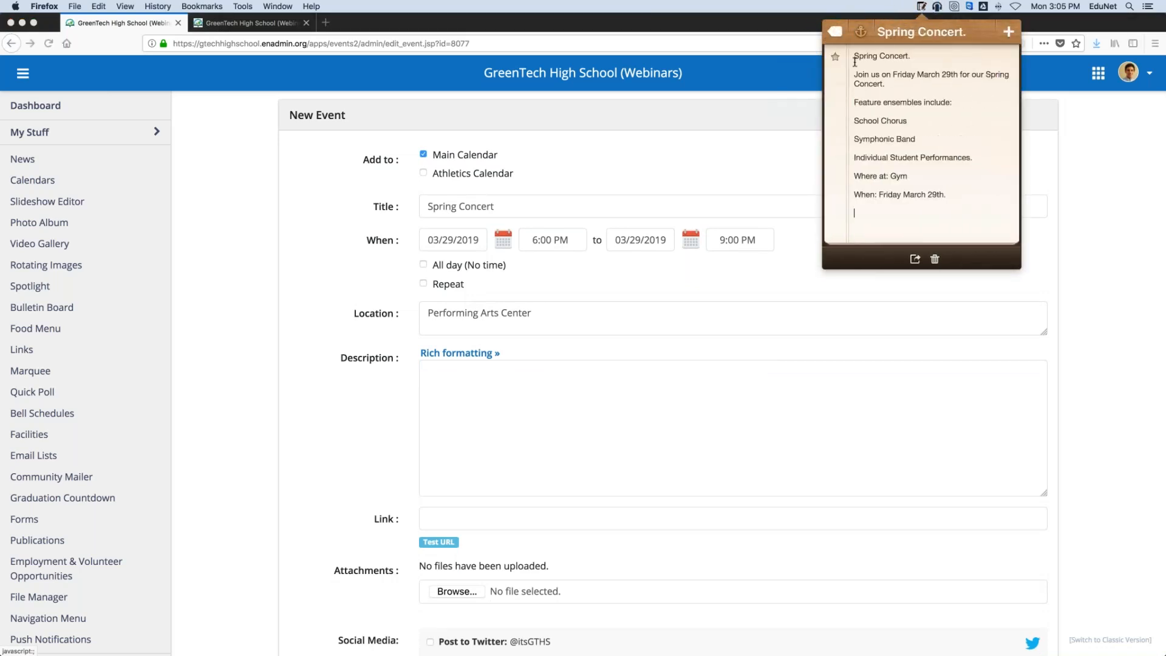
left_click_drag(856, 58, 950, 212)
left_click(846, 52)
left_click_drag(856, 56, 955, 213)
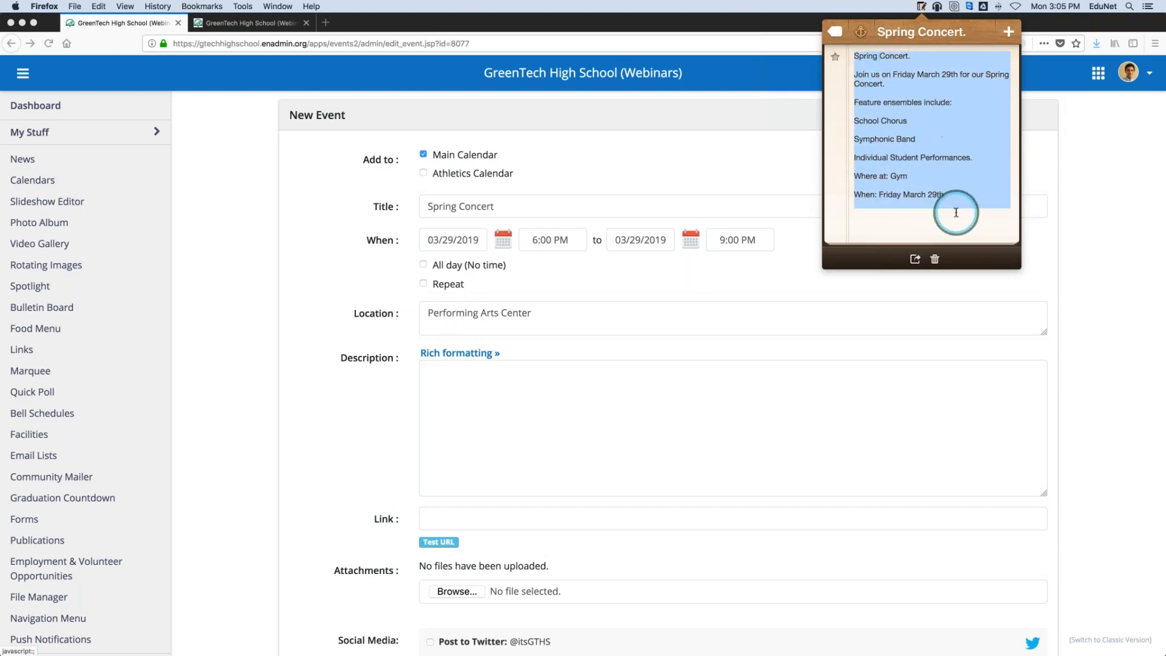
right_click(874, 134)
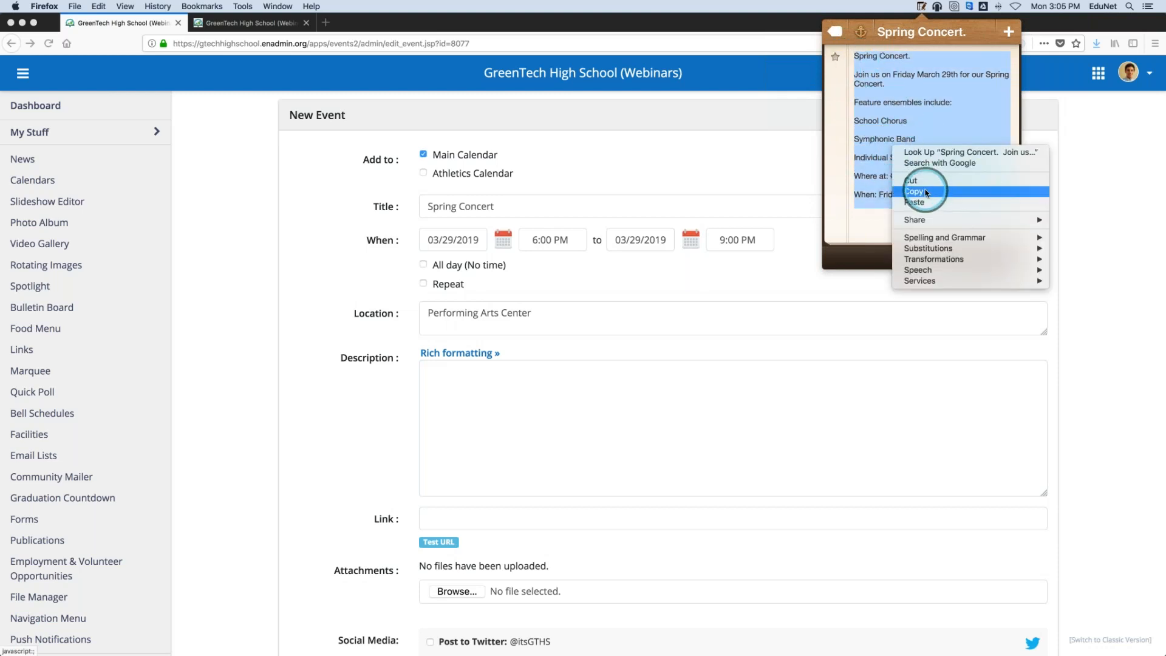
left_click(911, 219)
Step: Paste the copied note text into the event description, close the notes app and switch the description back to rich formatting
left_click(526, 416)
right_click(473, 367)
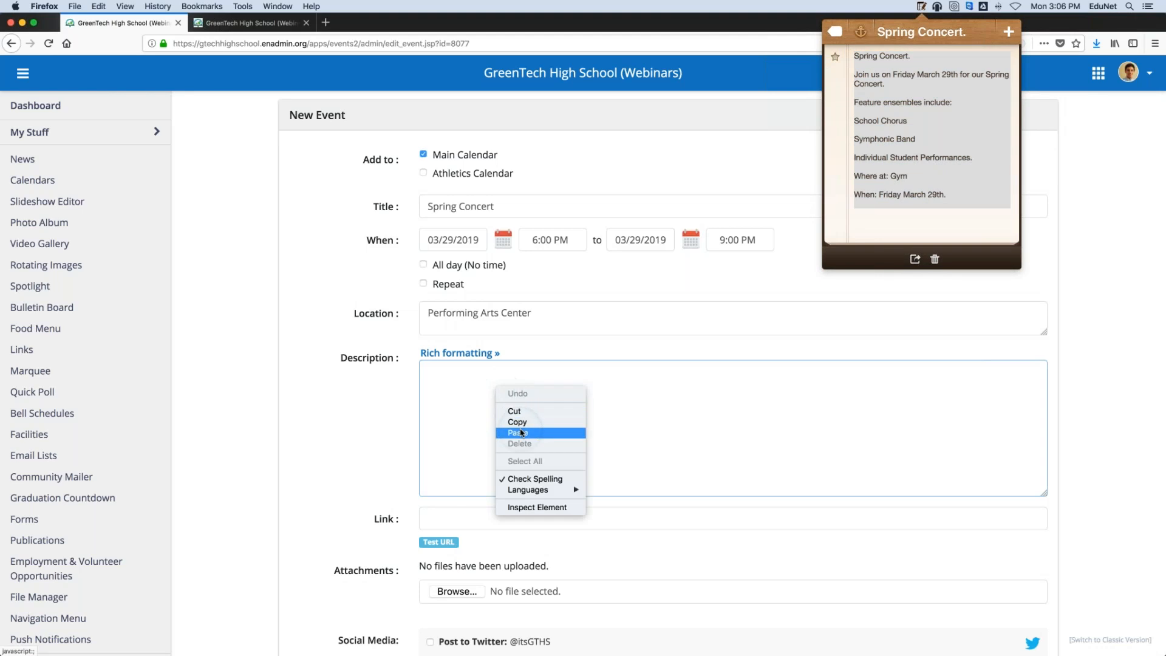
left_click(516, 432)
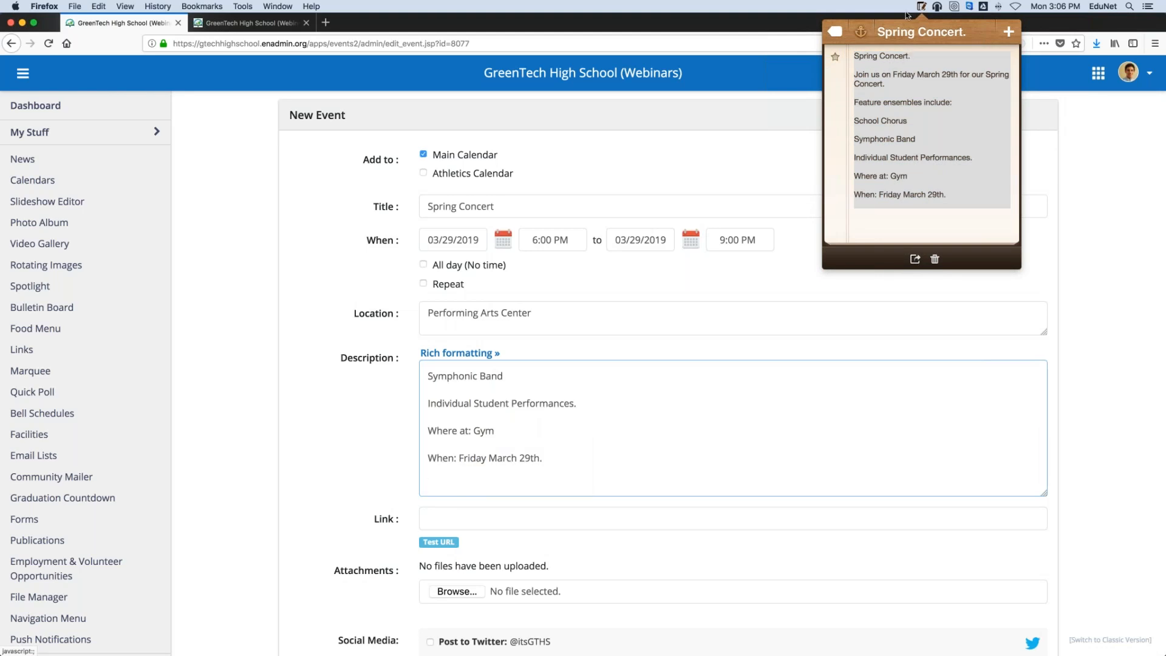
left_click(917, 10)
left_click(438, 353)
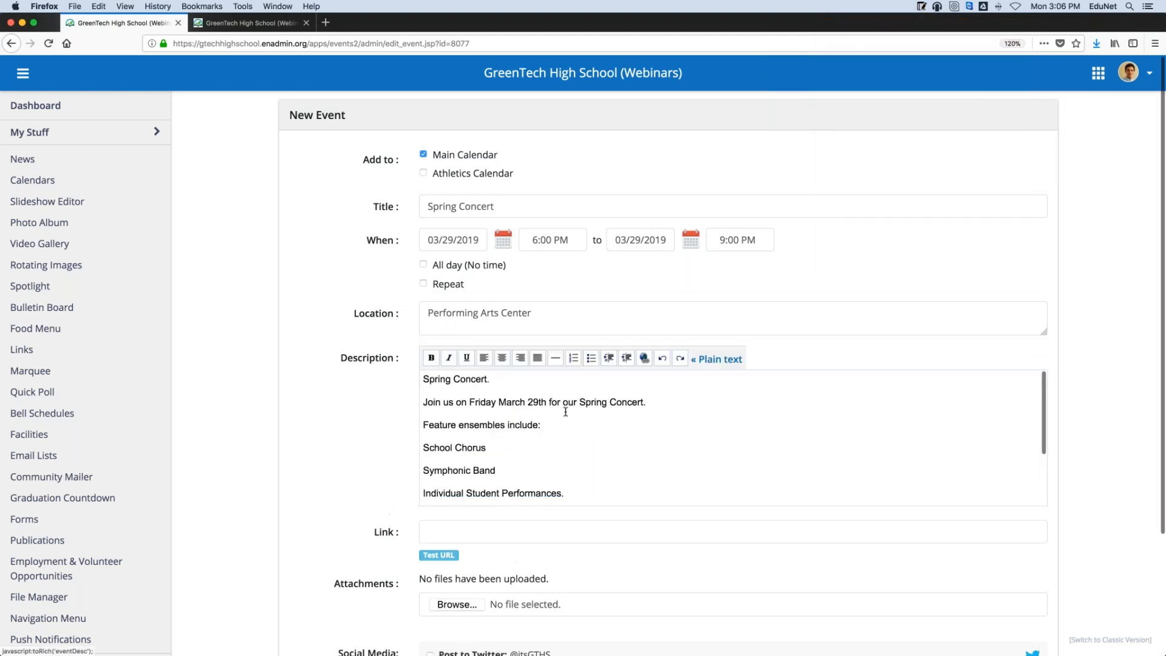
Step: Replace "Gym" with "Performing Arts Center" in the description's "Where at" line
scroll(553, 407, "down", 3)
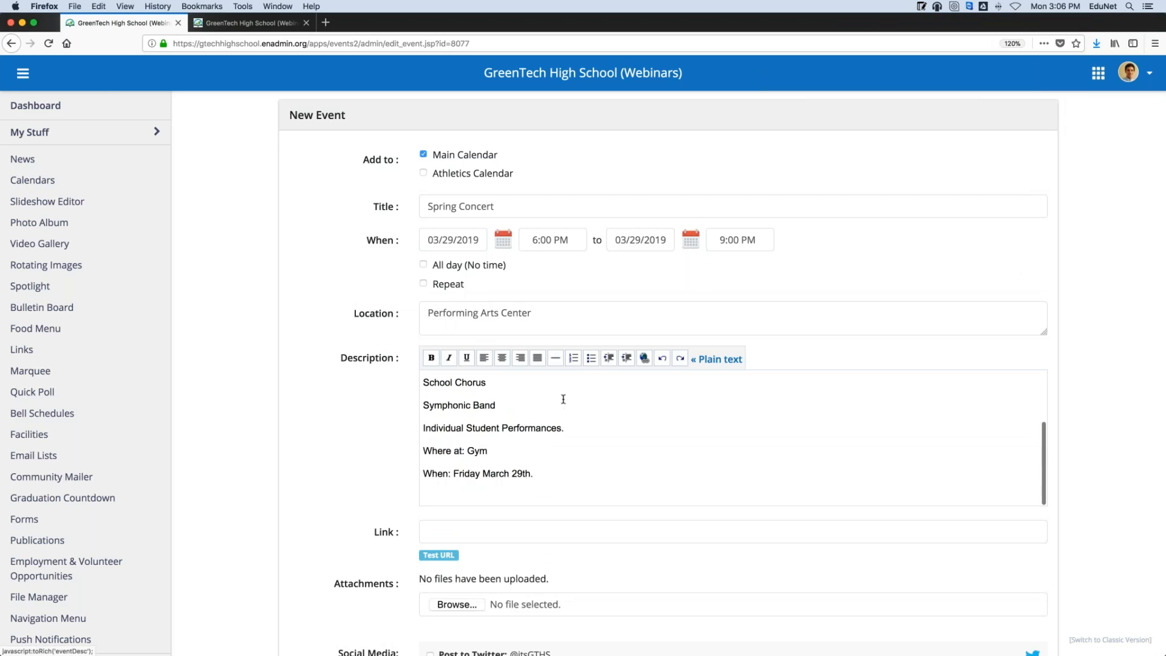
left_click_drag(489, 451, 467, 454)
type("Performong Ar")
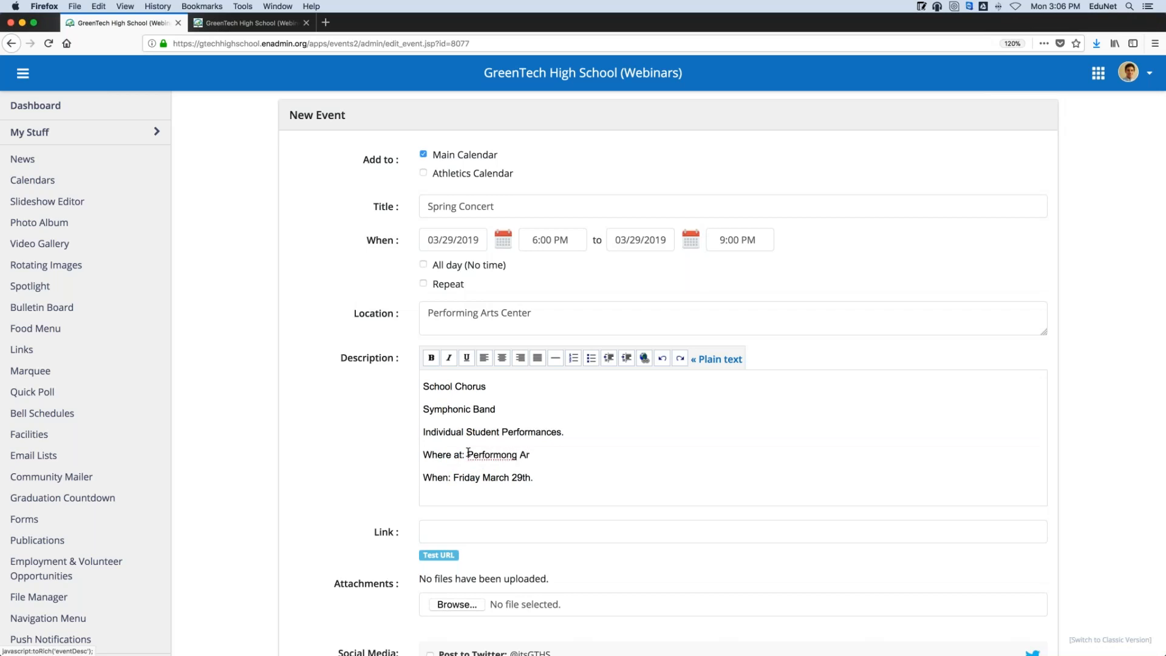
type("ts Centerr")
type("r")
key("BackSpace")
type("i")
left_click(607, 453)
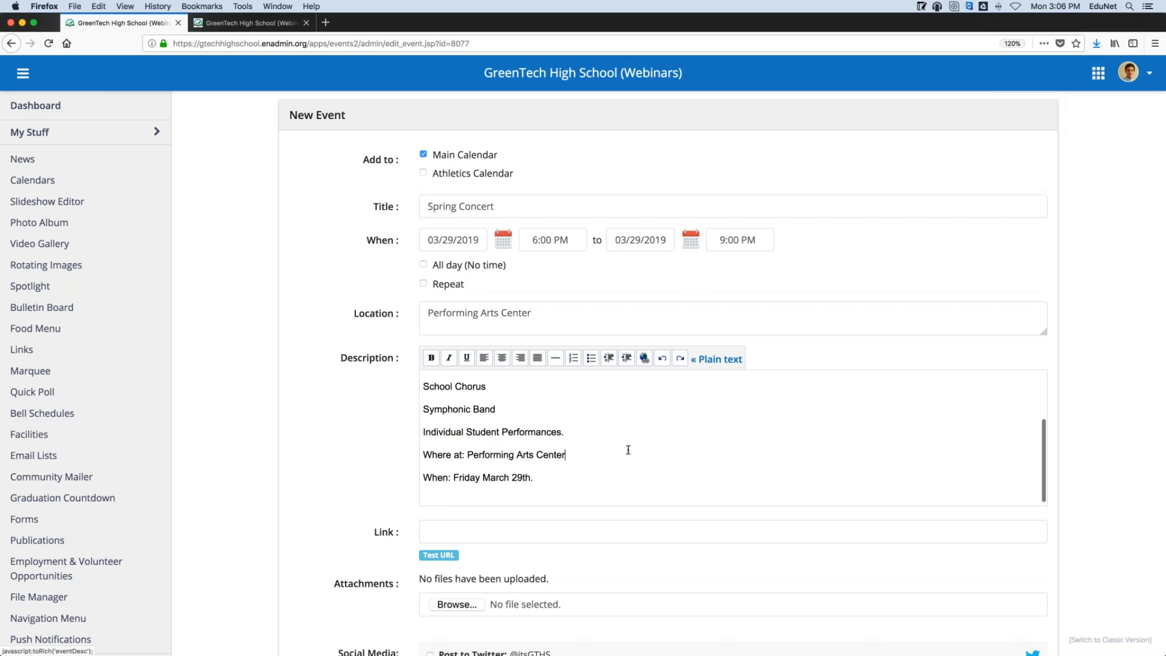
scroll(607, 450, "down", 1)
scroll(581, 450, "up", 2)
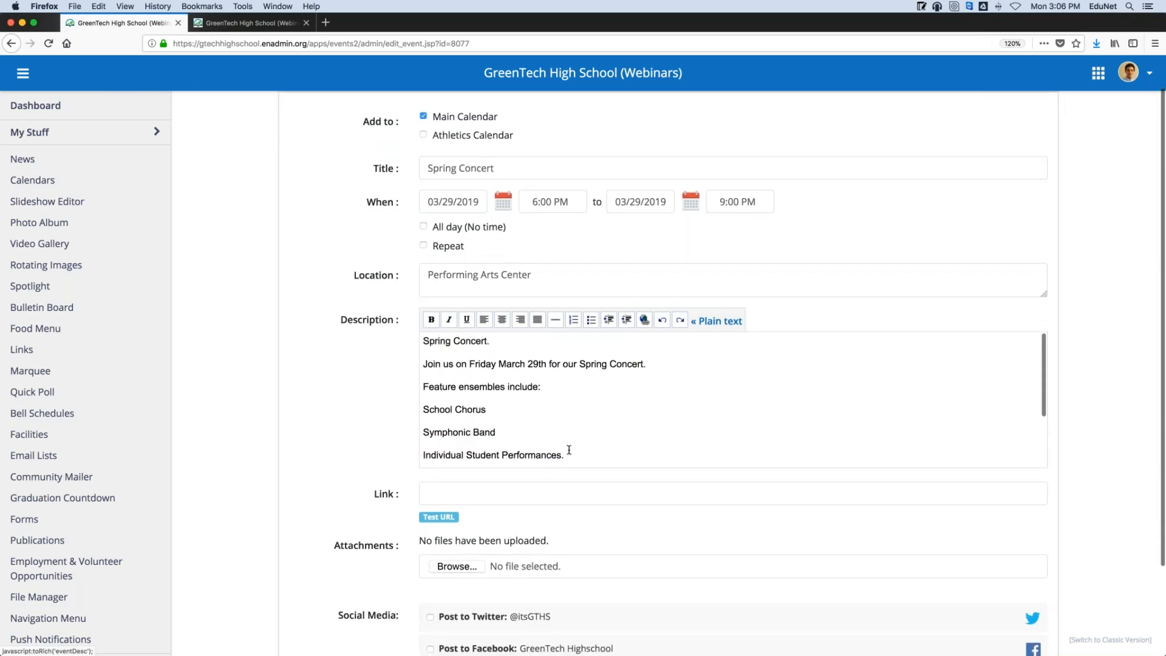
Step: Attach the image marching-band-1404489_1920 (1).jpg from the Photos for Presentations folder to the event
scroll(317, 490, "down", 3)
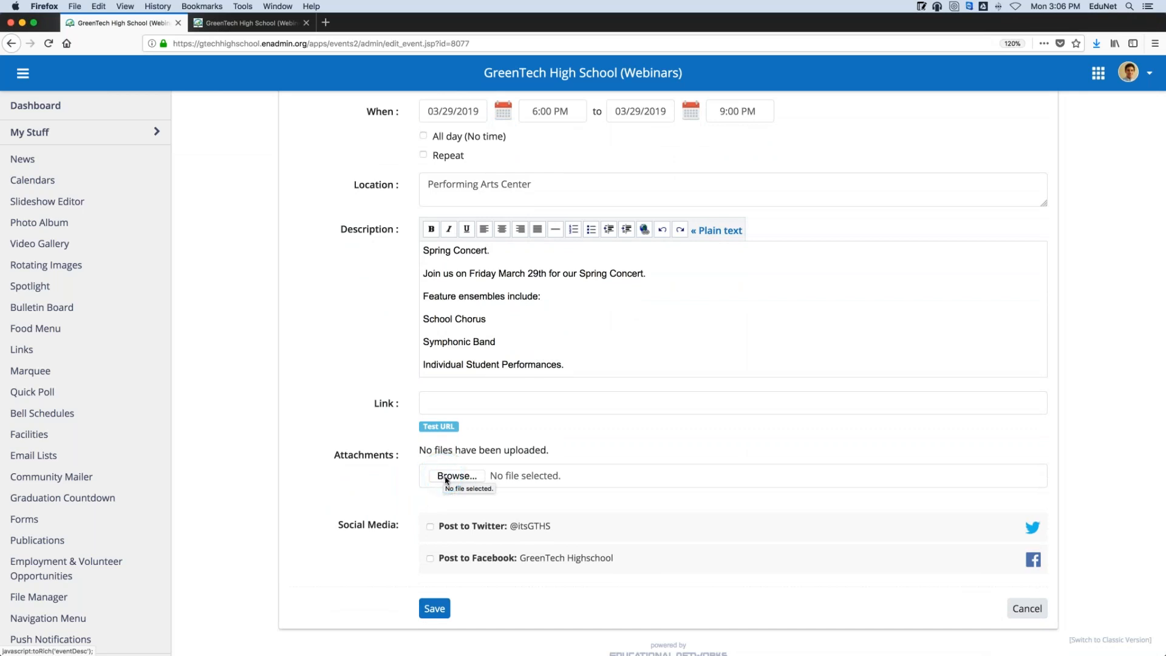
left_click(445, 479)
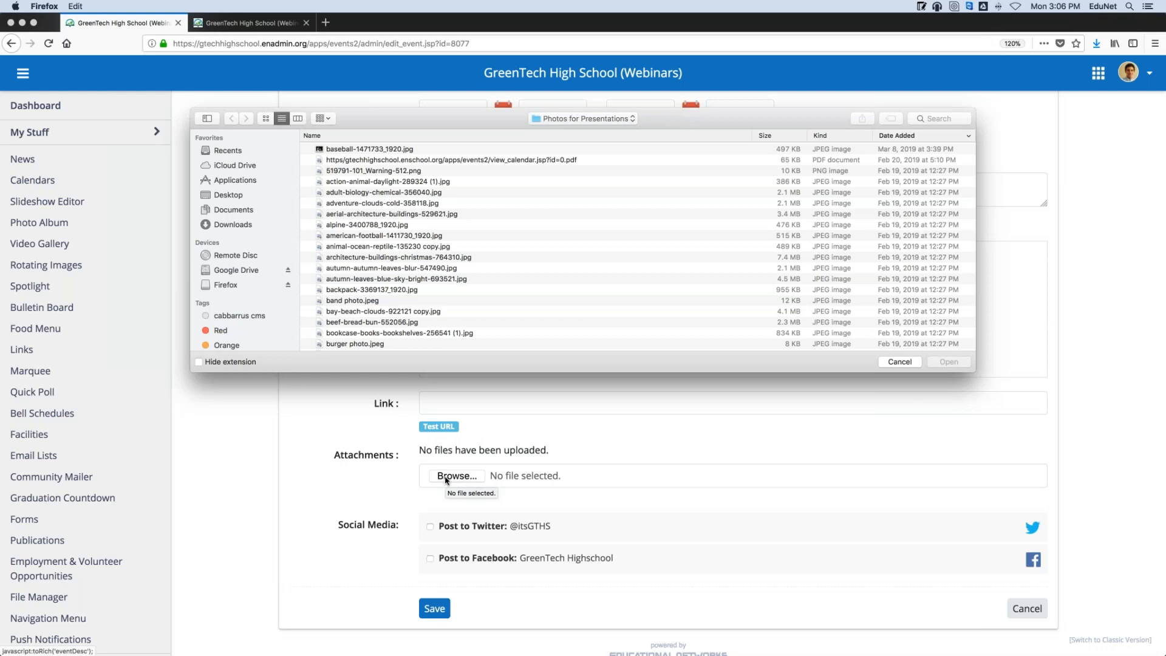
scroll(536, 282, "down", 10)
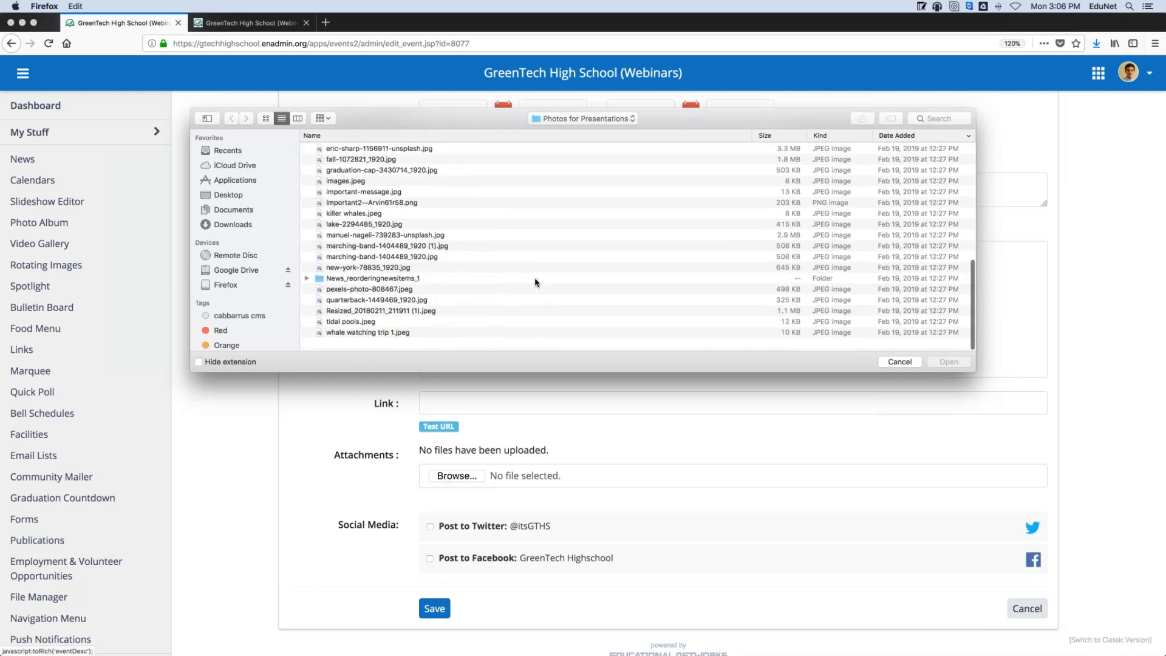
left_click(411, 261)
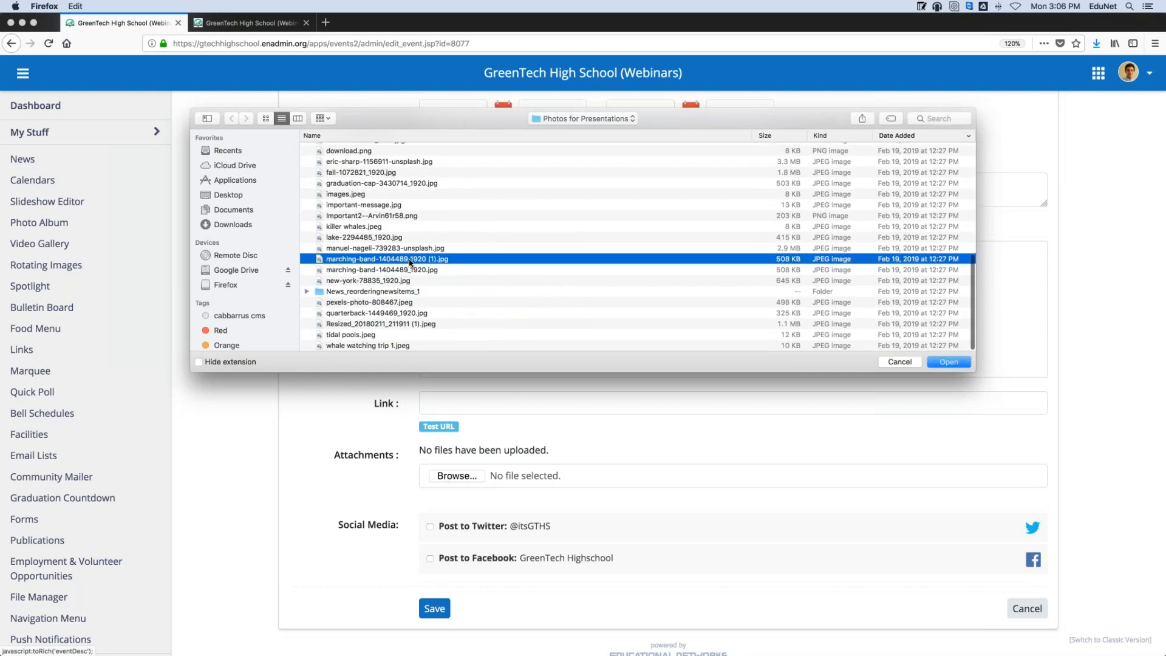
left_click(949, 362)
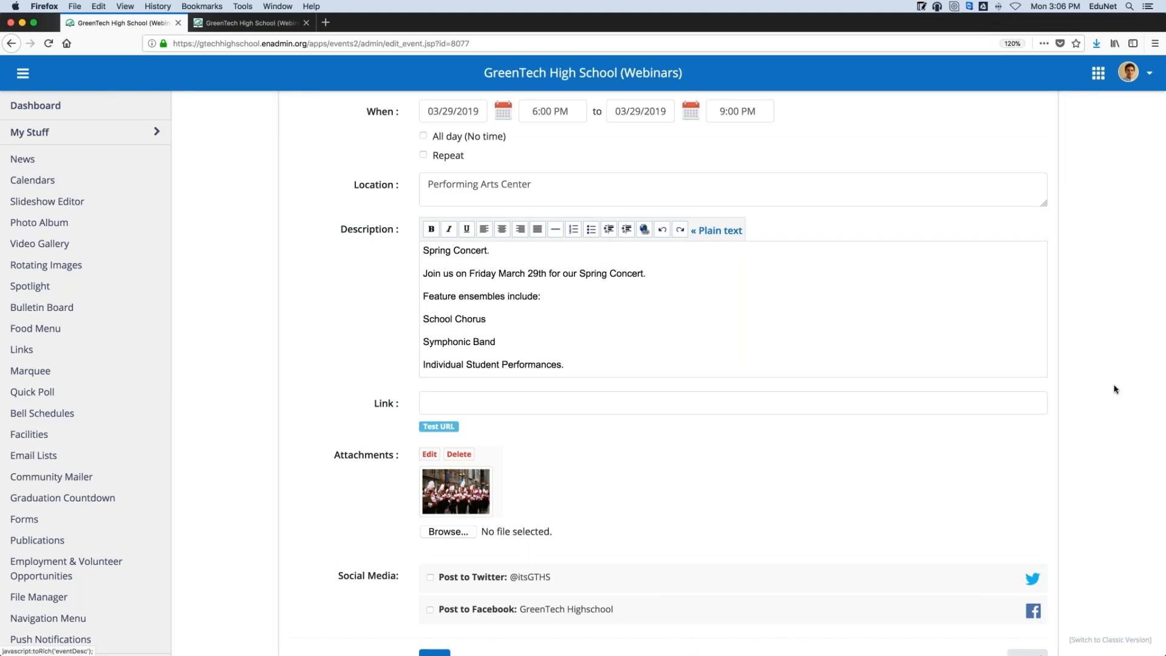
left_click(978, 478)
scroll(979, 478, "down", 2)
scroll(978, 478, "down", 1)
scroll(979, 478, "down", 1)
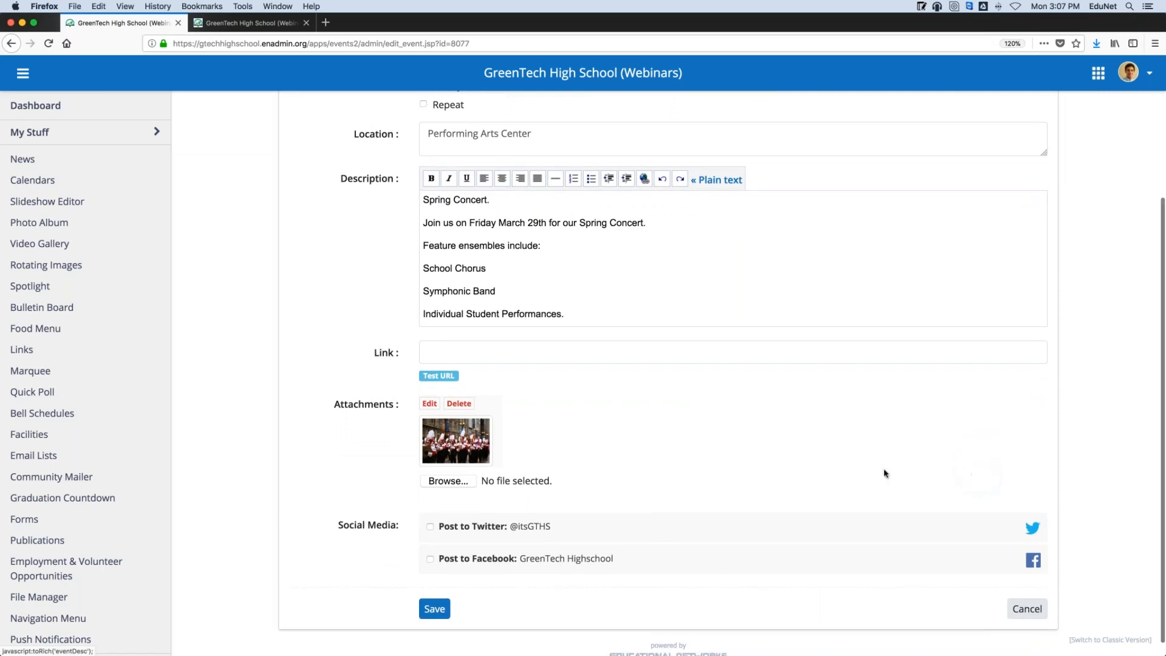
left_click(429, 528)
scroll(331, 521, "down", 3)
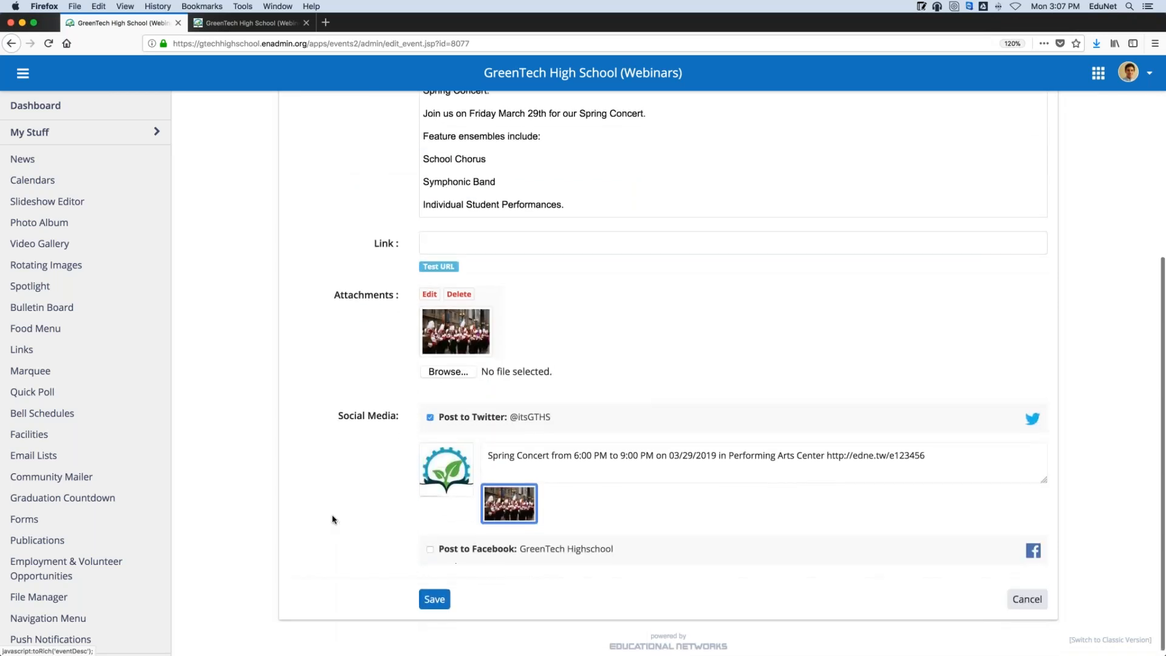
left_click(429, 544)
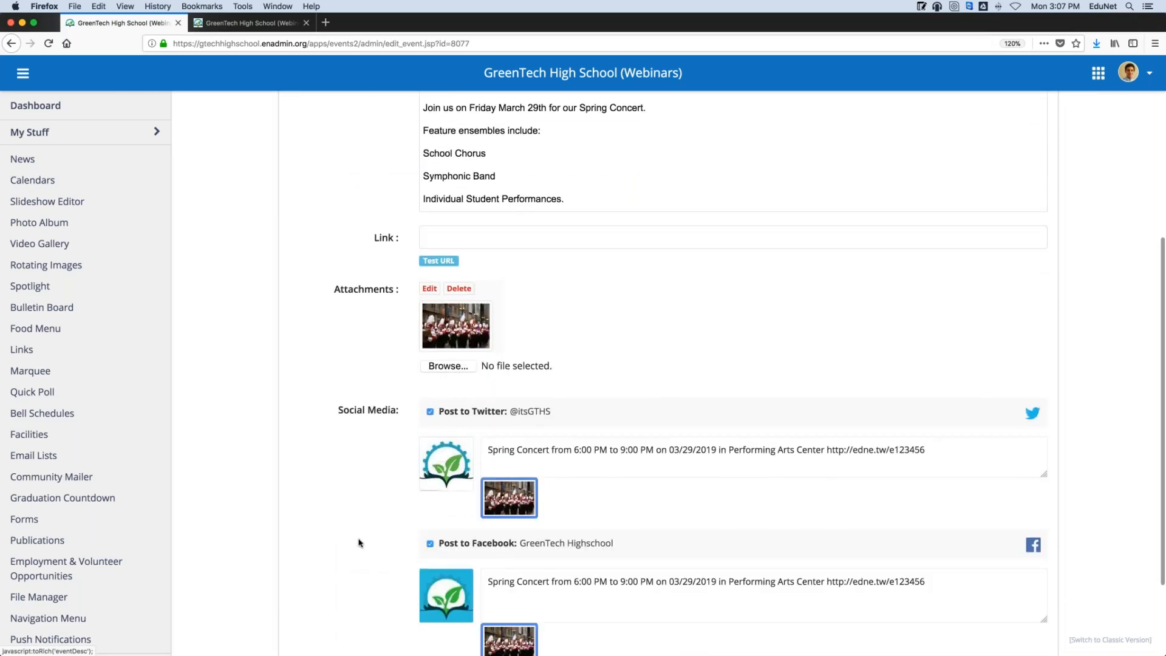
Step: Check the generated Twitter and Facebook post previews and save the Spring Concert event
scroll(365, 542, "down", 1)
scroll(363, 541, "down", 3)
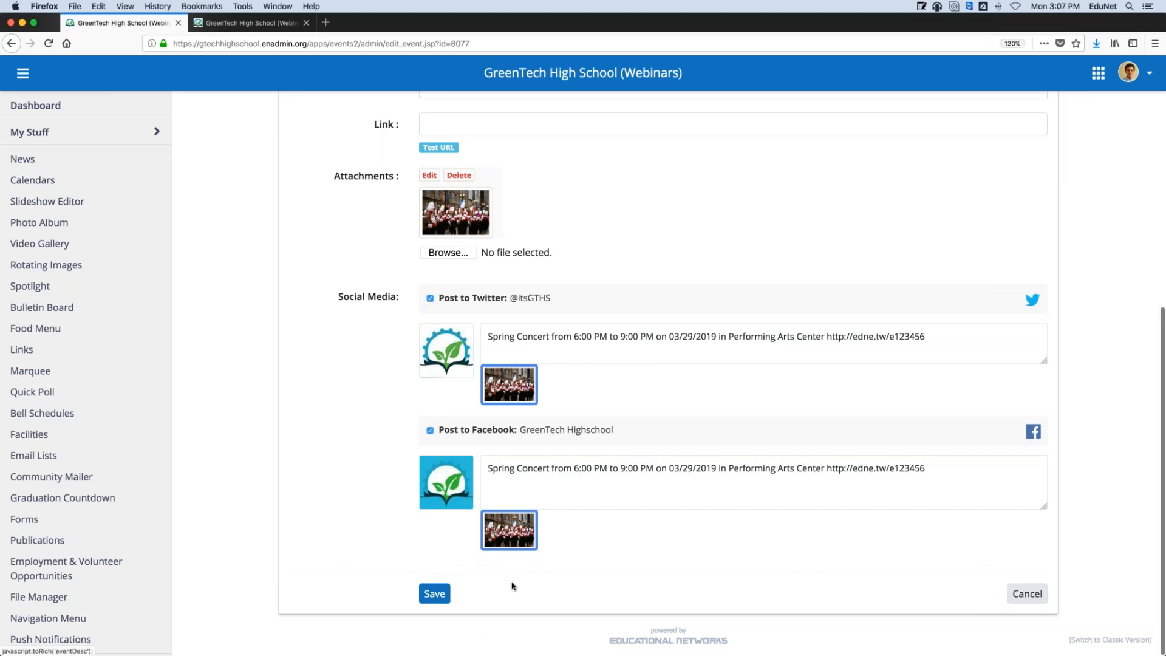
left_click(432, 596)
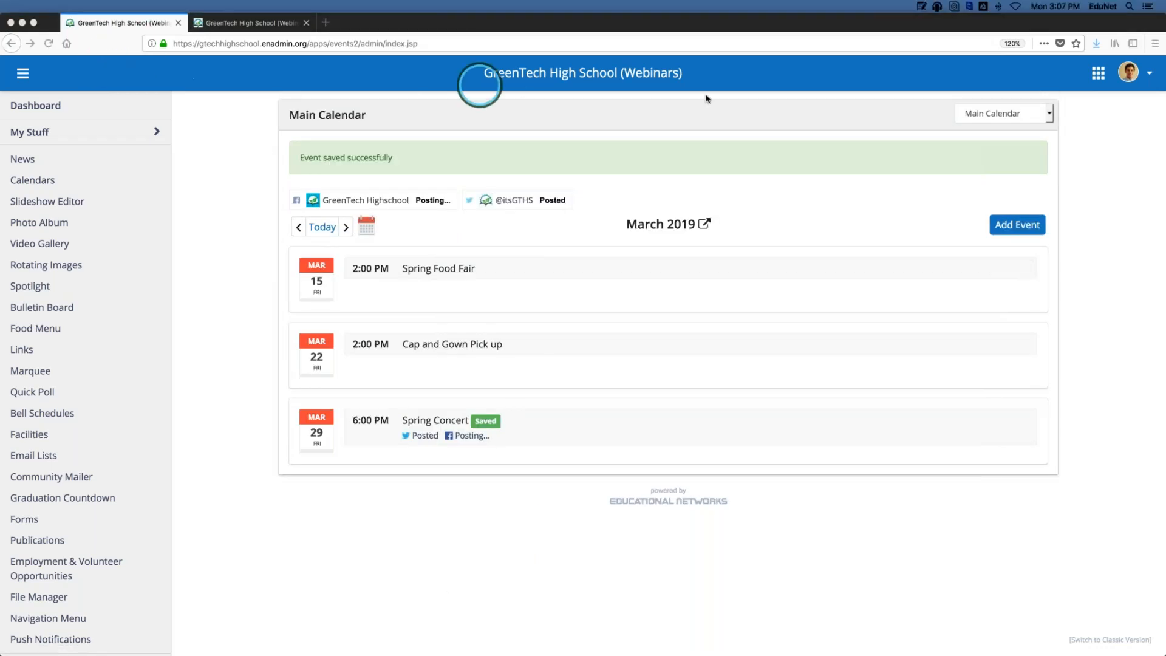
Step: Reload the public school homepage and open the Spring Concert entry under Upcoming Events to review its details
left_click(285, 23)
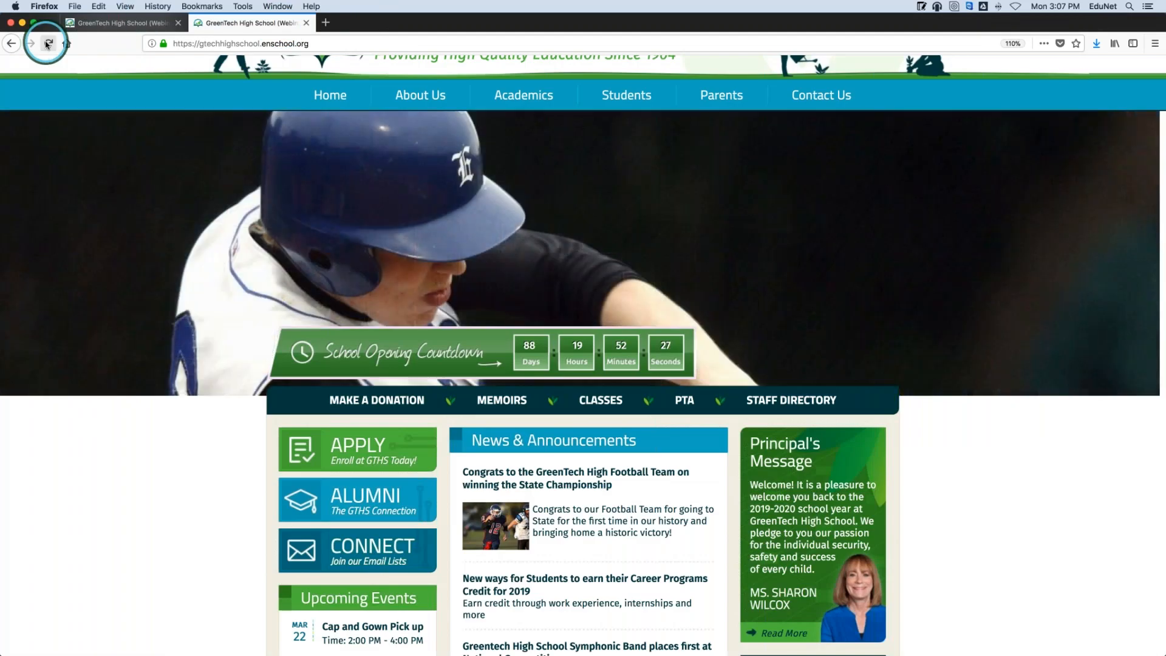
left_click(48, 43)
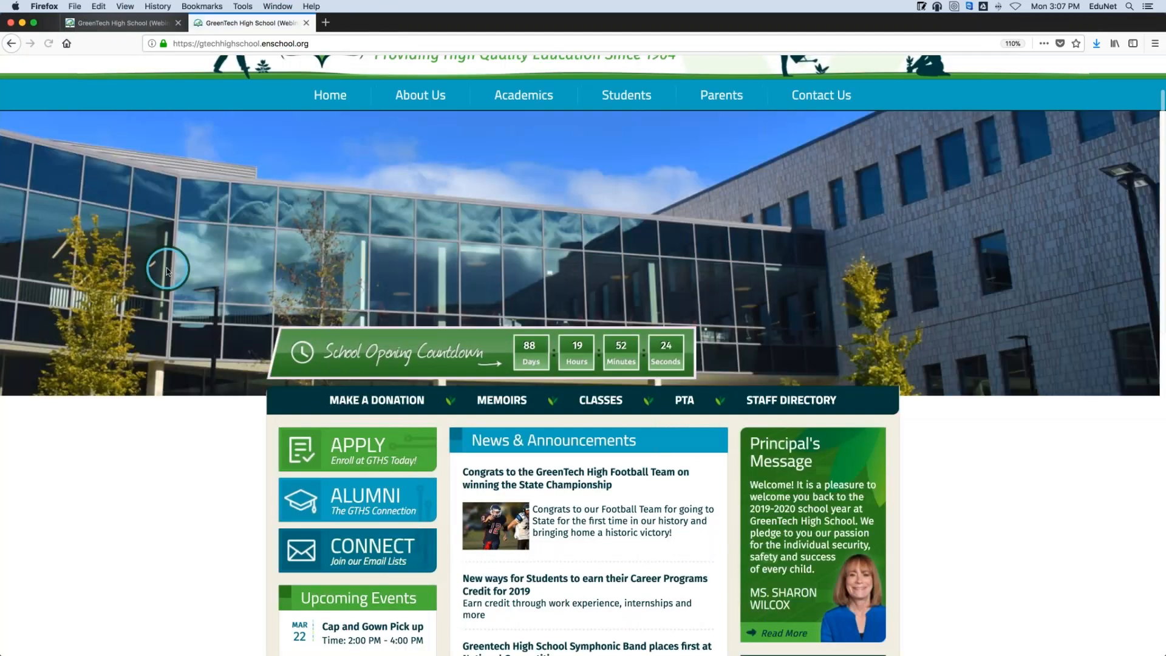
scroll(168, 271, "down", 5)
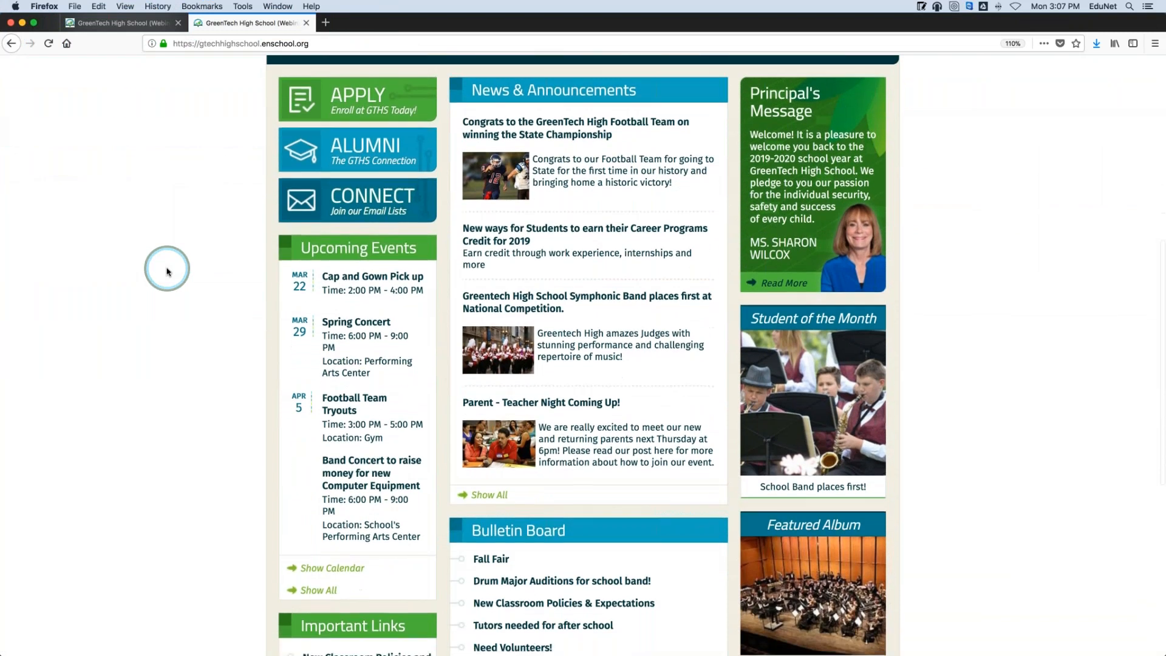
left_click(340, 317)
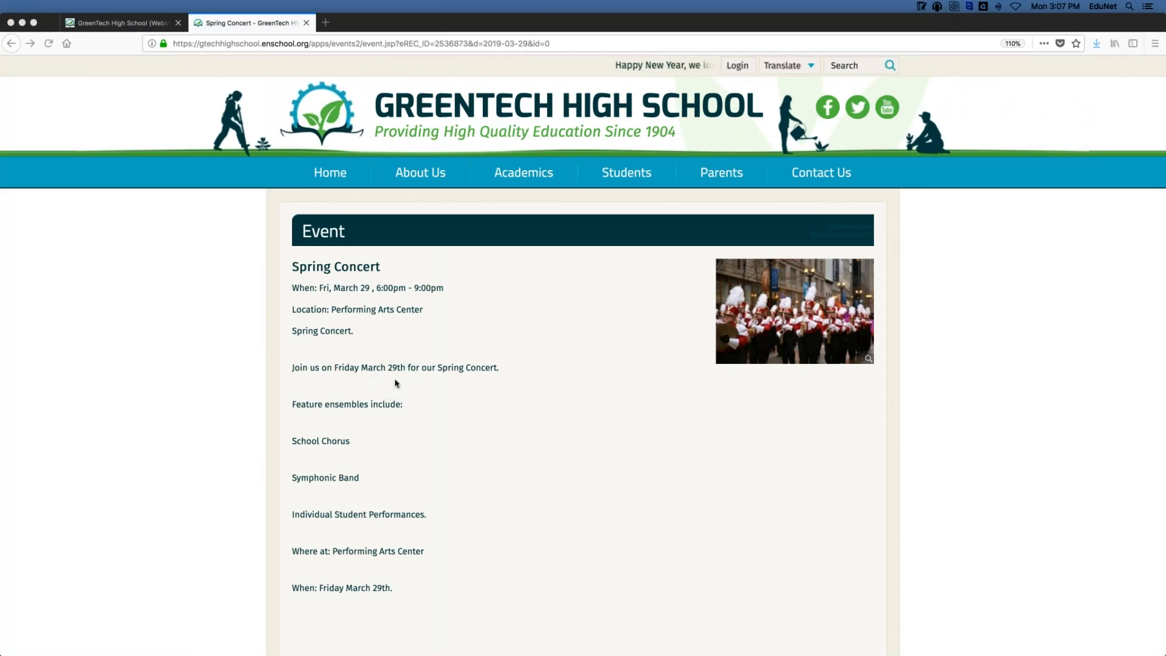
scroll(348, 432, "down", 1)
scroll(354, 432, "down", 1)
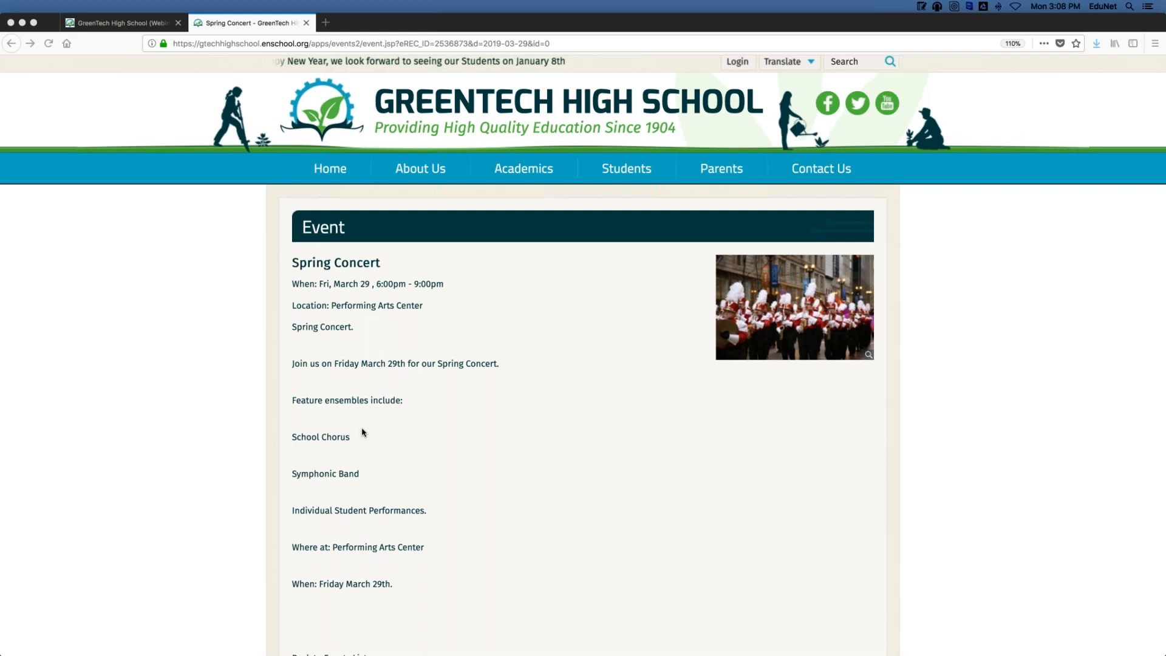
Step: Return to the calendar admin page, go to calendar management and open the Main Calendar for editing
left_click(136, 25)
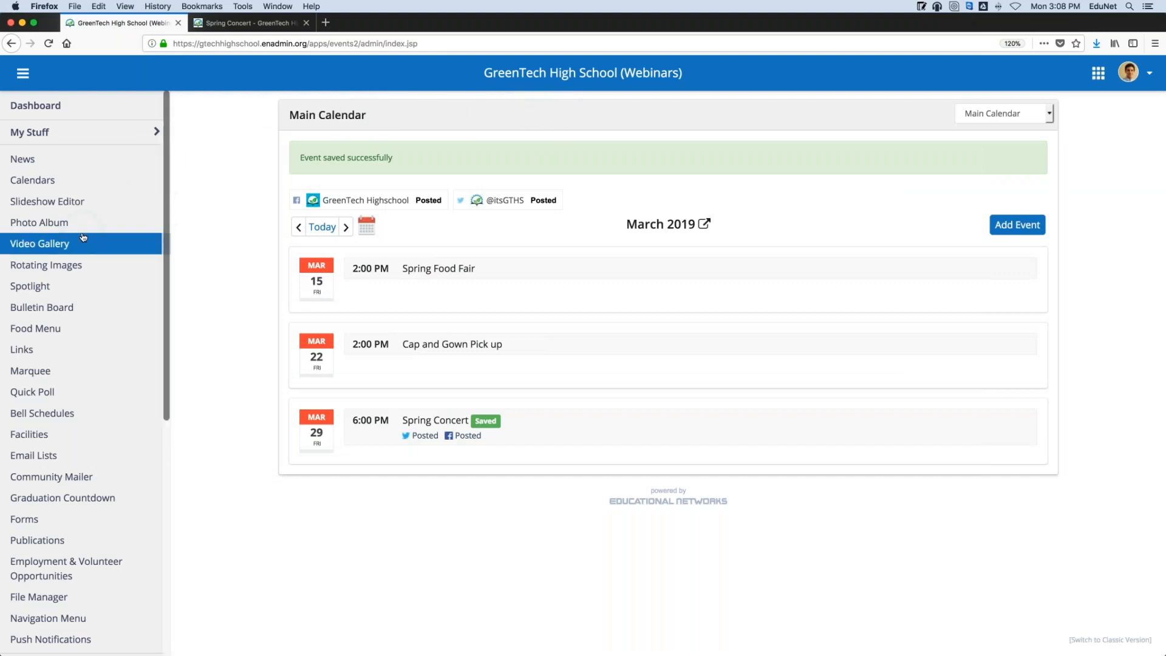
scroll(83, 237, "down", 5)
scroll(83, 237, "up", 2)
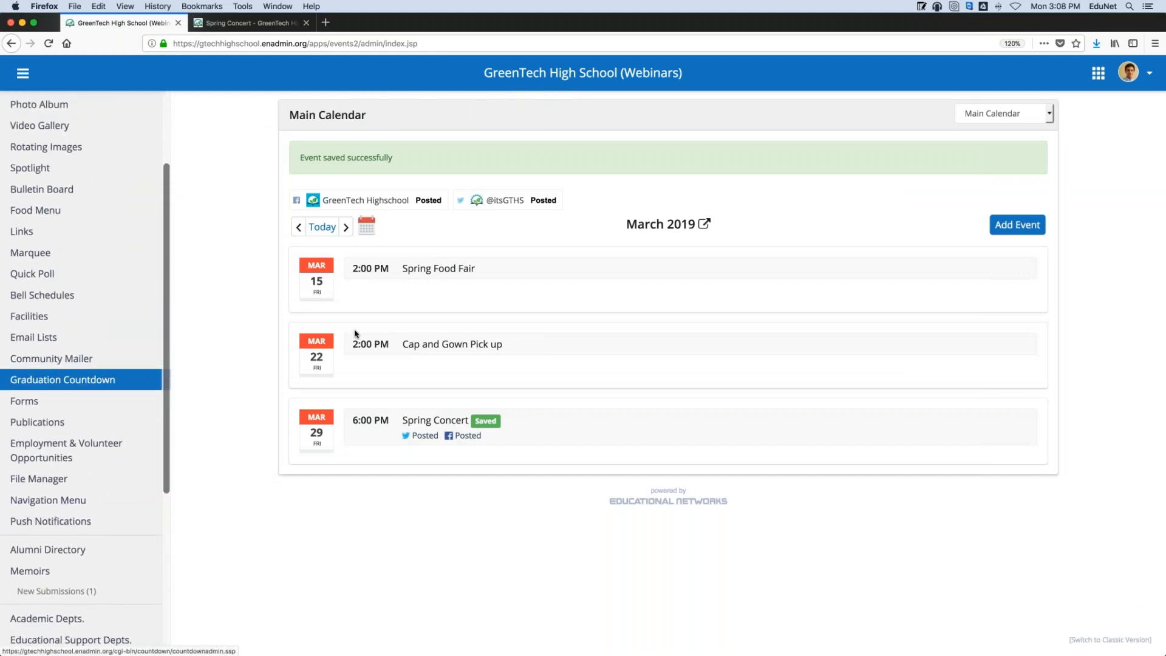
left_click_drag(1037, 21, 1036, 24)
left_click(1037, 28)
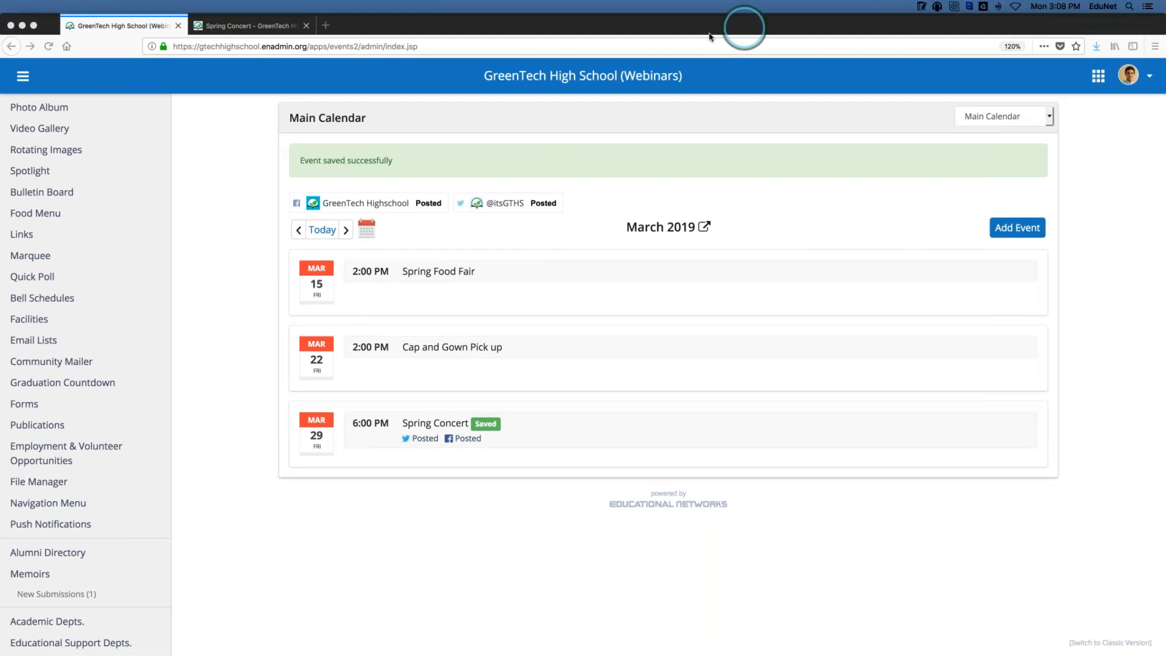
left_click(996, 120)
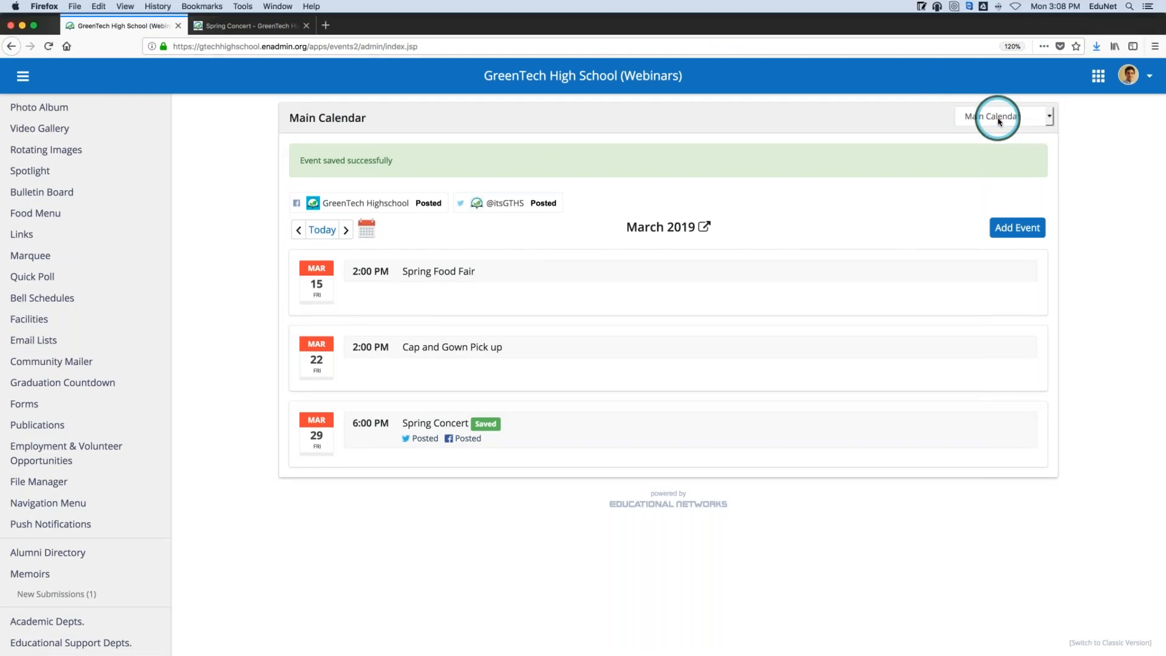
left_click(986, 144)
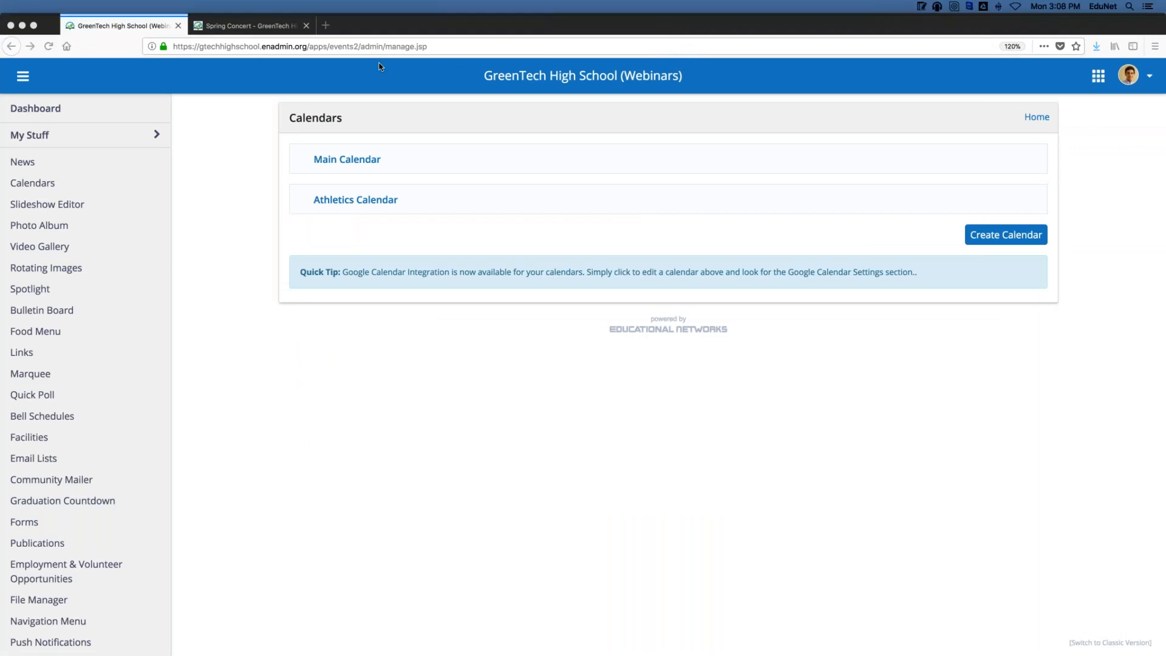
left_click(342, 159)
left_click(341, 159)
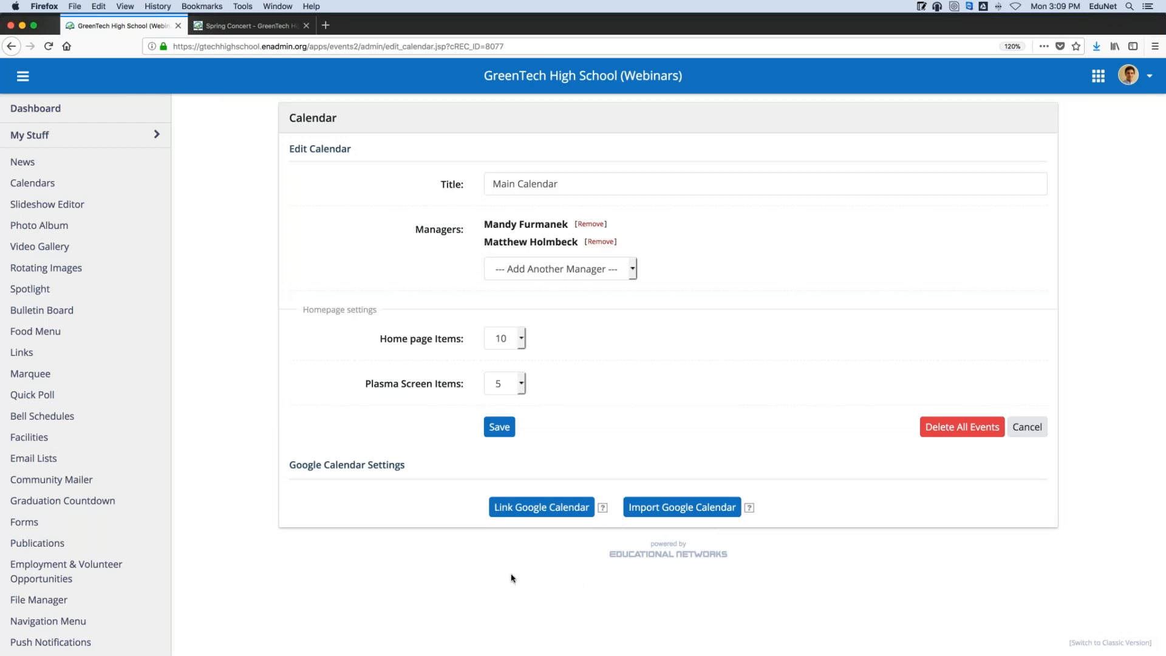
Step: Start linking a Google Calendar to the Main Calendar and allow educationalnetworks.net access to the listed Google account
left_click(517, 512)
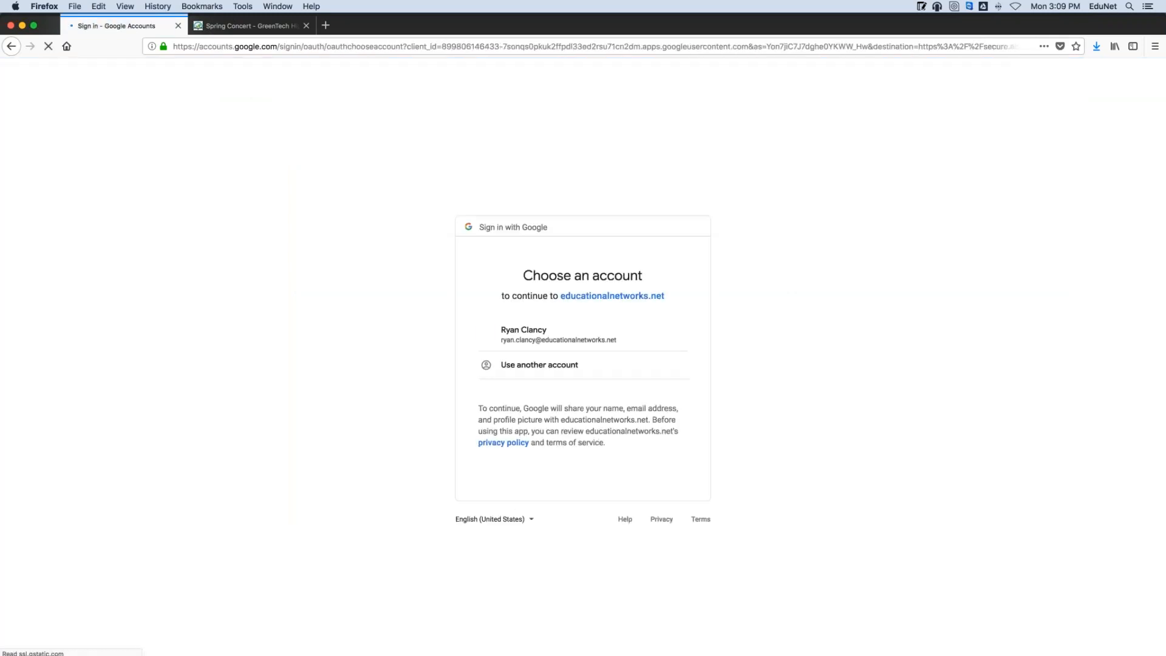
left_click(544, 343)
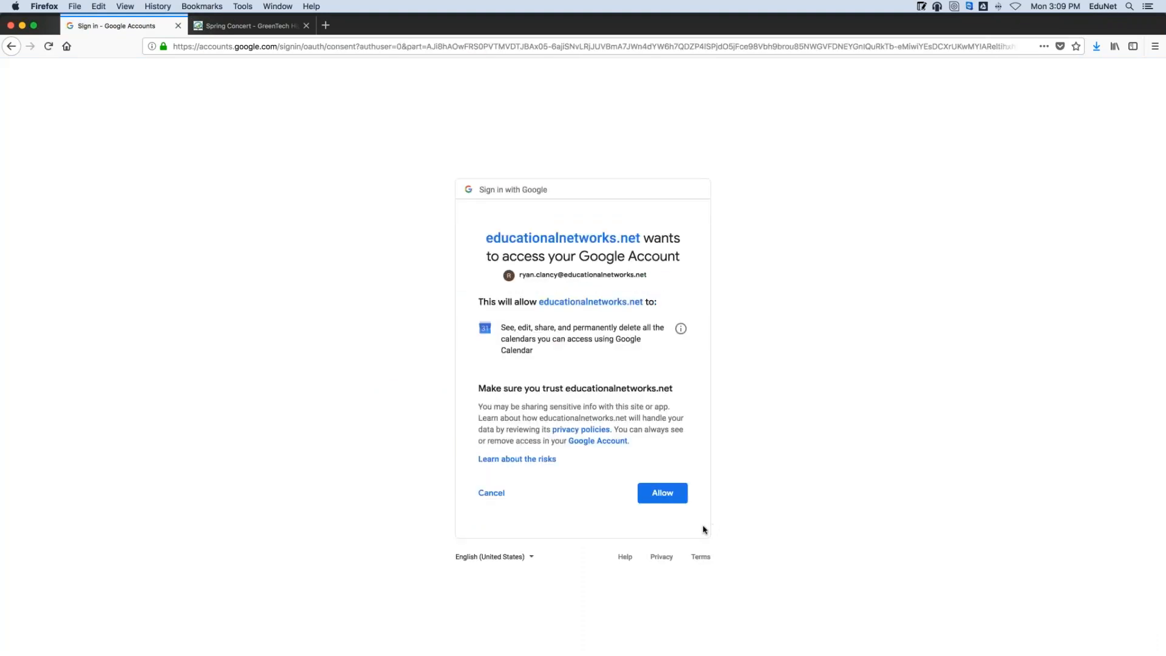
left_click(675, 498)
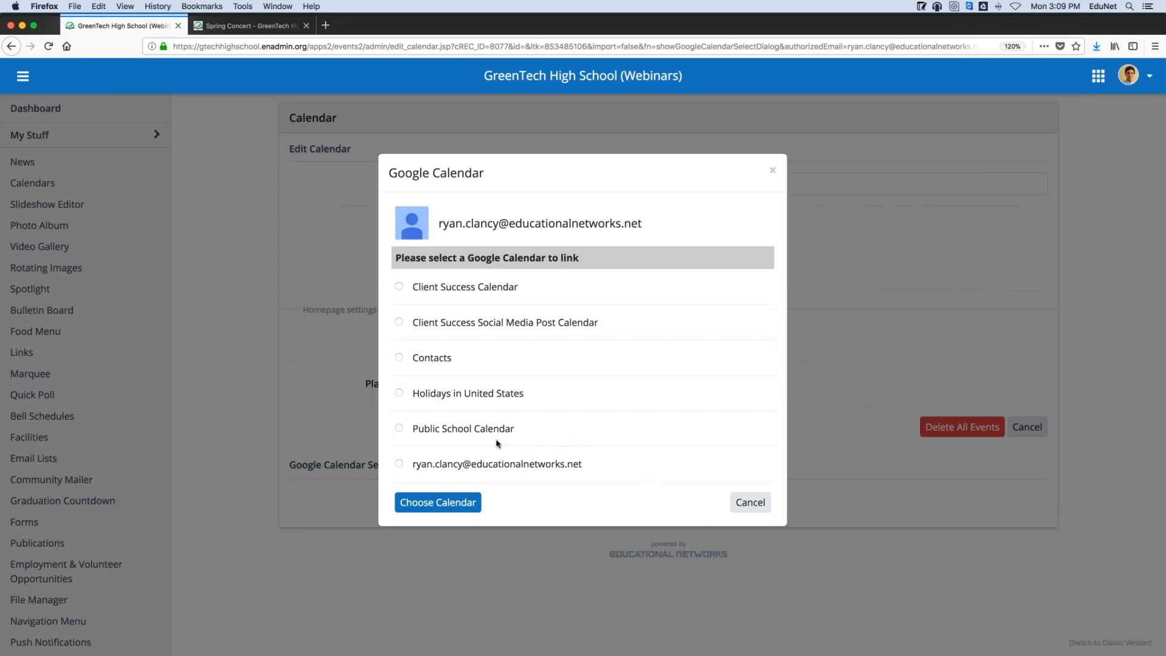
Step: Choose Public School Calendar for linking, view the link types and close the dialog without creating the link
left_click(399, 428)
left_click(437, 501)
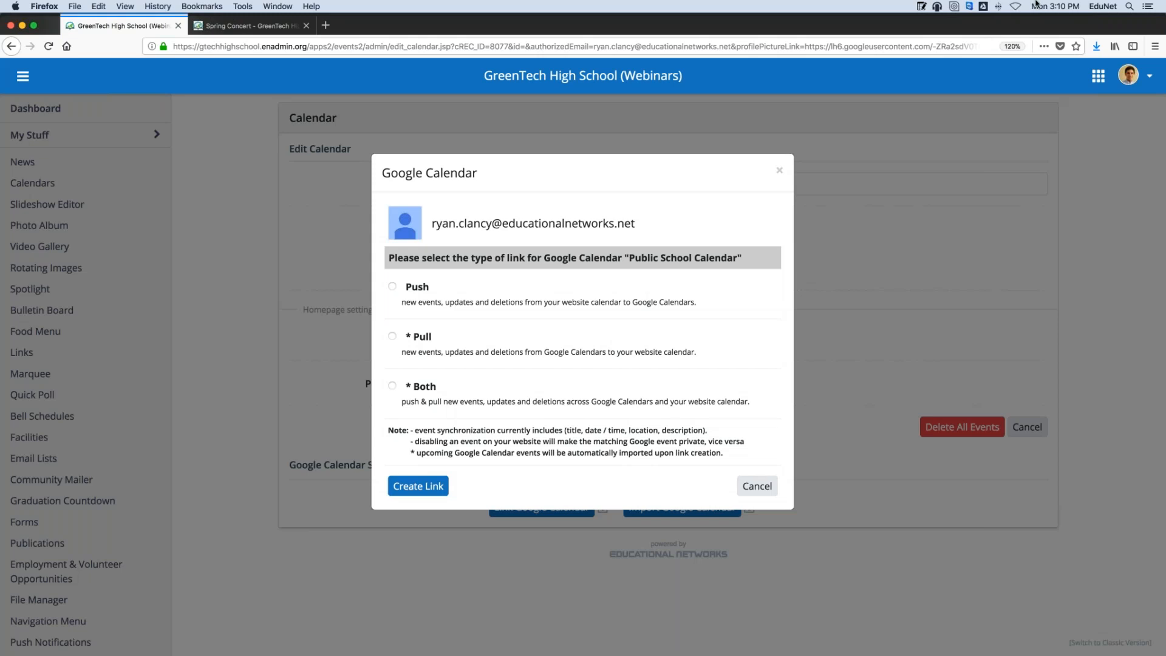
left_click(780, 172)
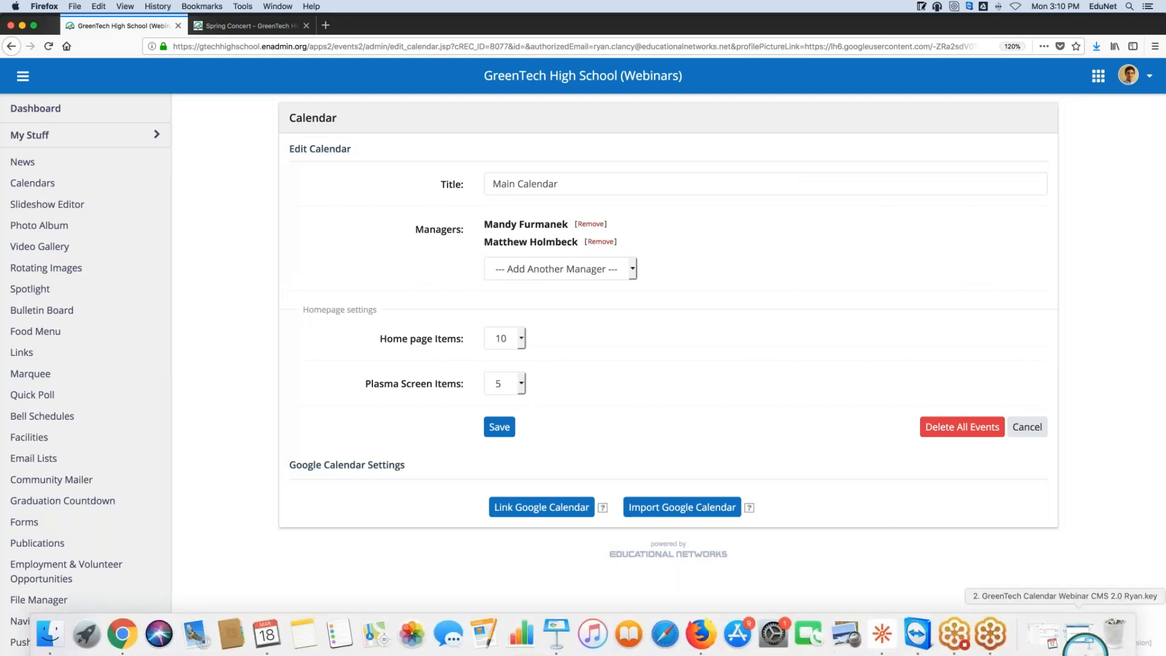
Step: Switch to the Keynote calendar webinar presentation and start the slideshow from slide 9
left_click(554, 626)
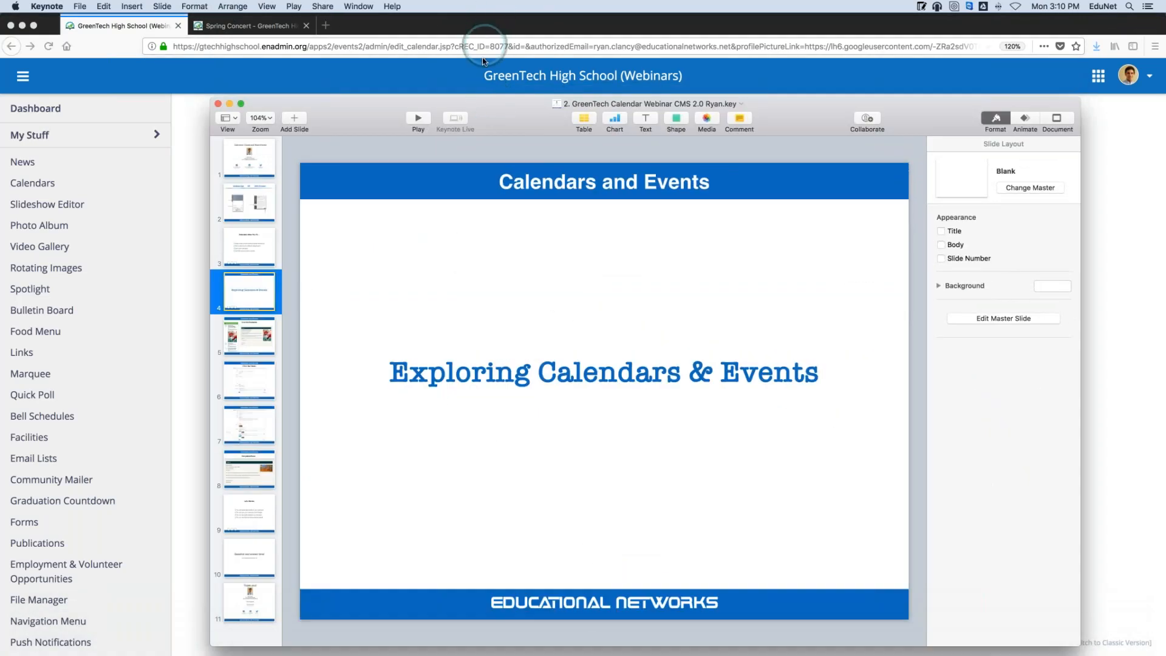
left_click(484, 60)
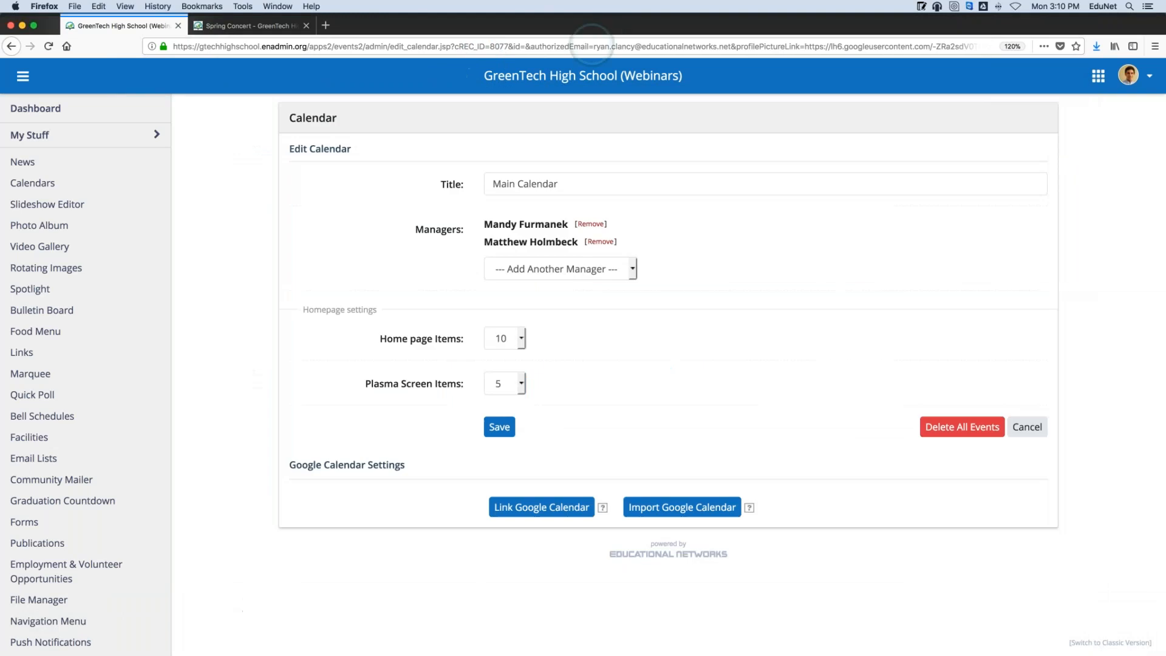
left_click(569, 625)
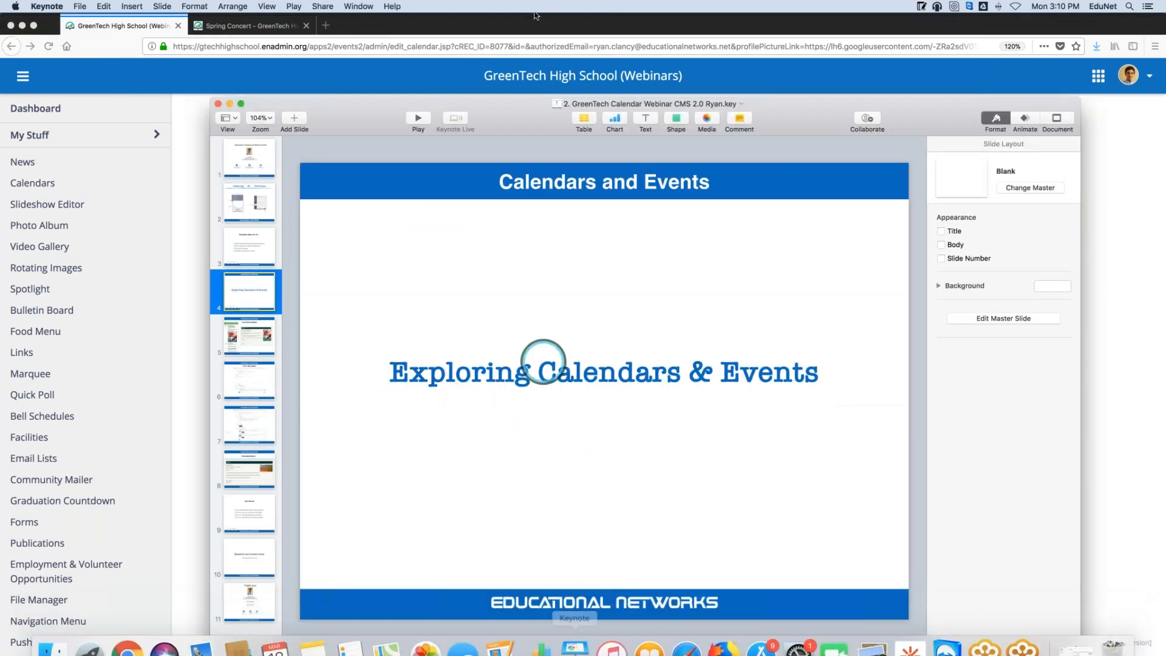
left_click_drag(533, 115, 618, 93)
left_click(340, 482)
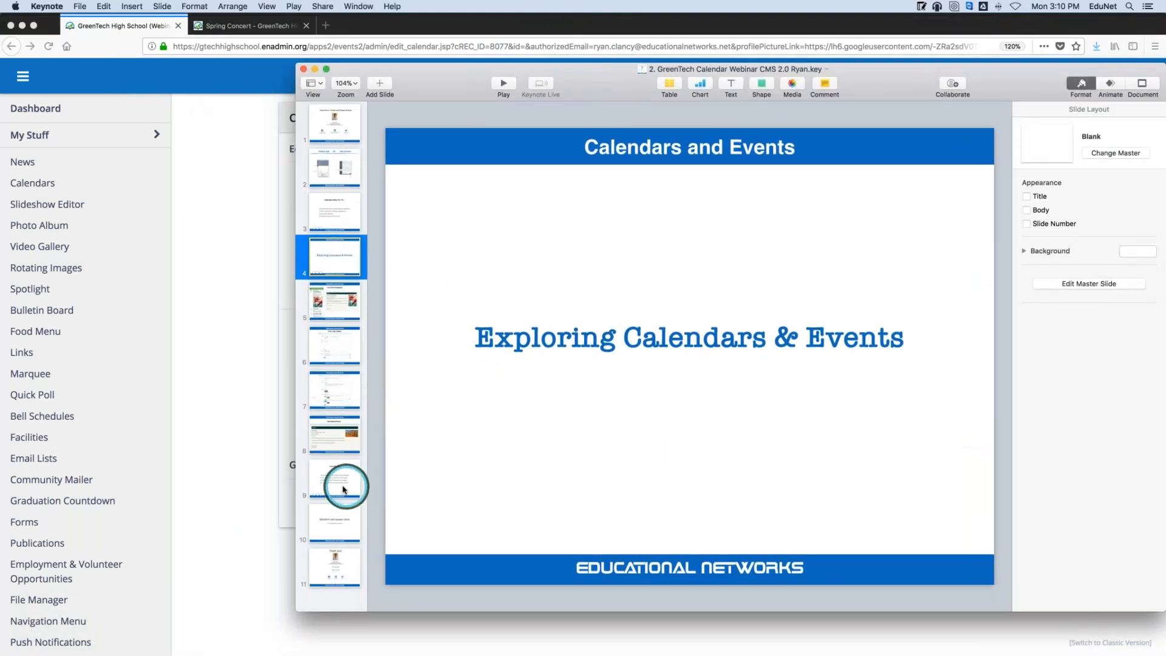
left_click(501, 85)
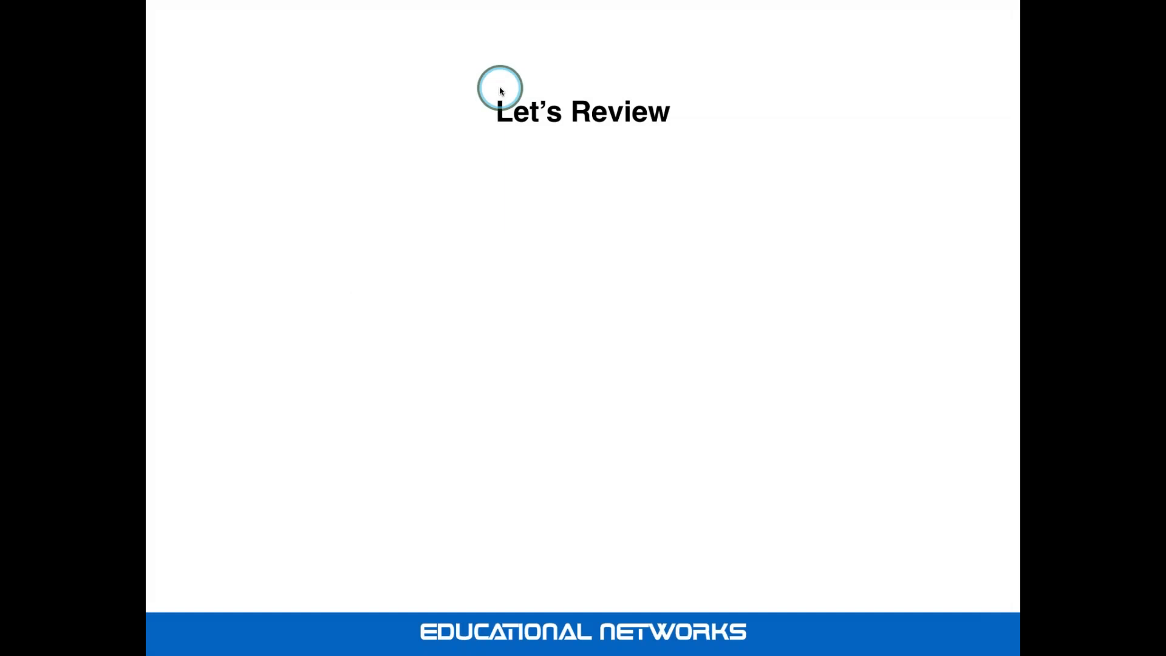